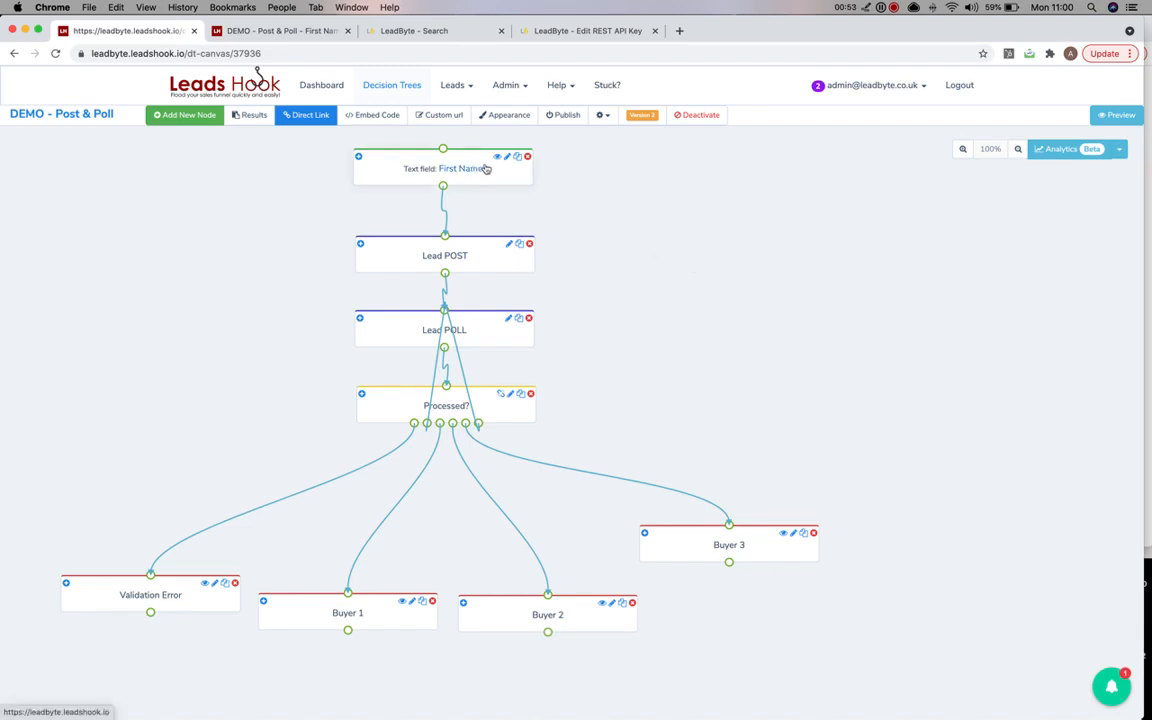
# Review the Lead POST node's request data, including its campaign ID, and the field mapping for the queue ID
pyautogui.click(509, 246)
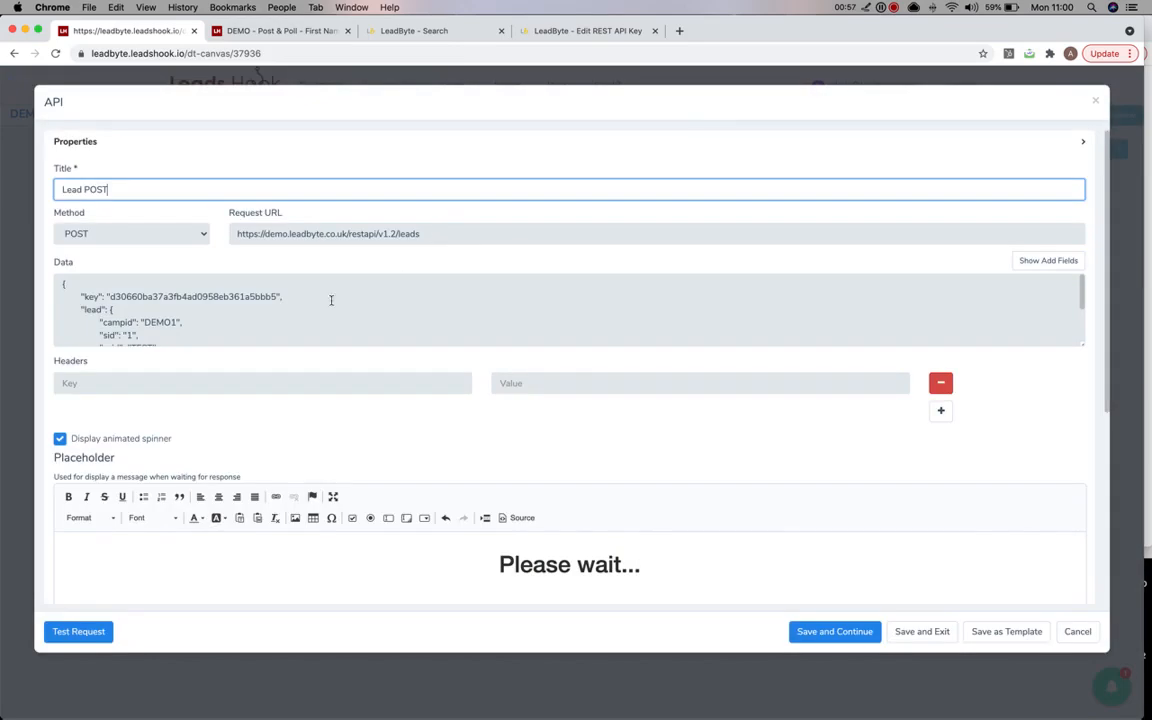
pyautogui.moveTo(1082, 343); pyautogui.dragTo(1080, 412)
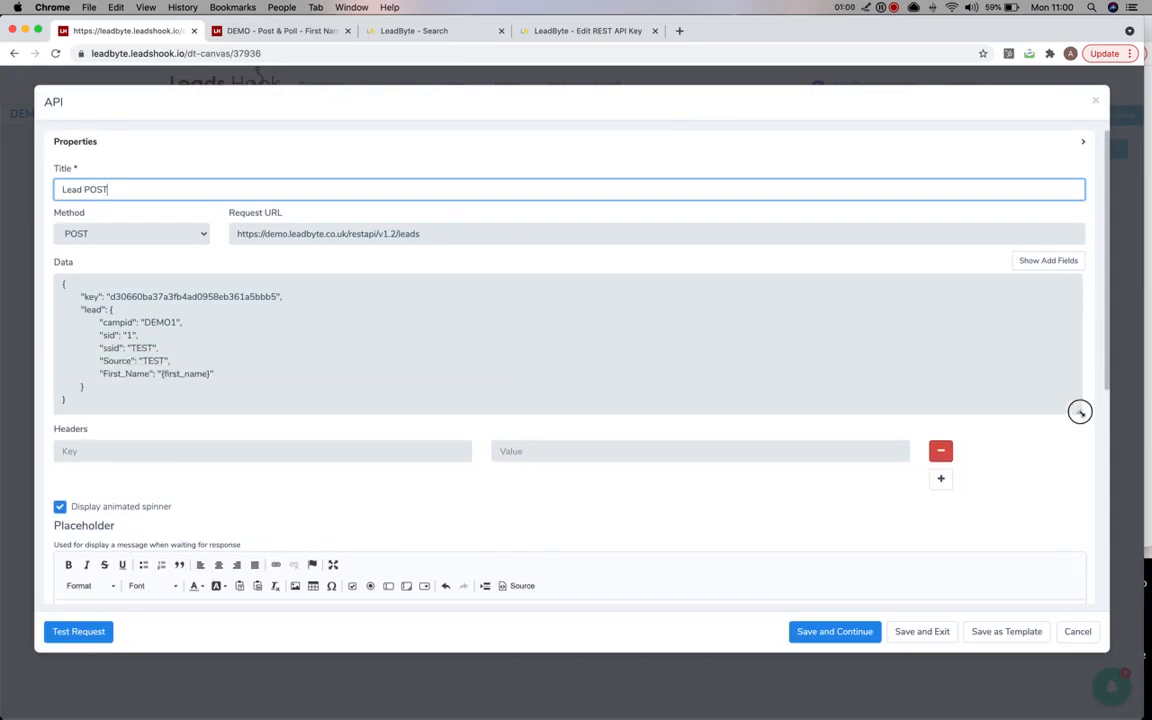
pyautogui.doubleClick(160, 322)
pyautogui.scroll(-5, 581, 450)
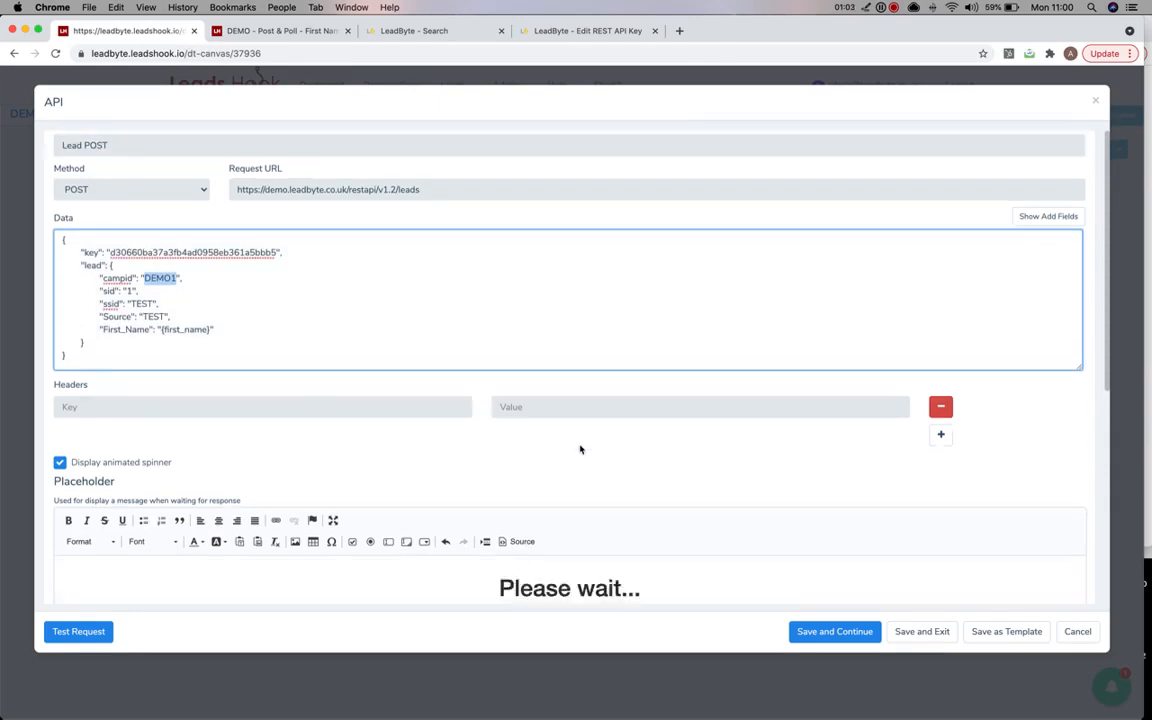
pyautogui.scroll(-3, 577, 441)
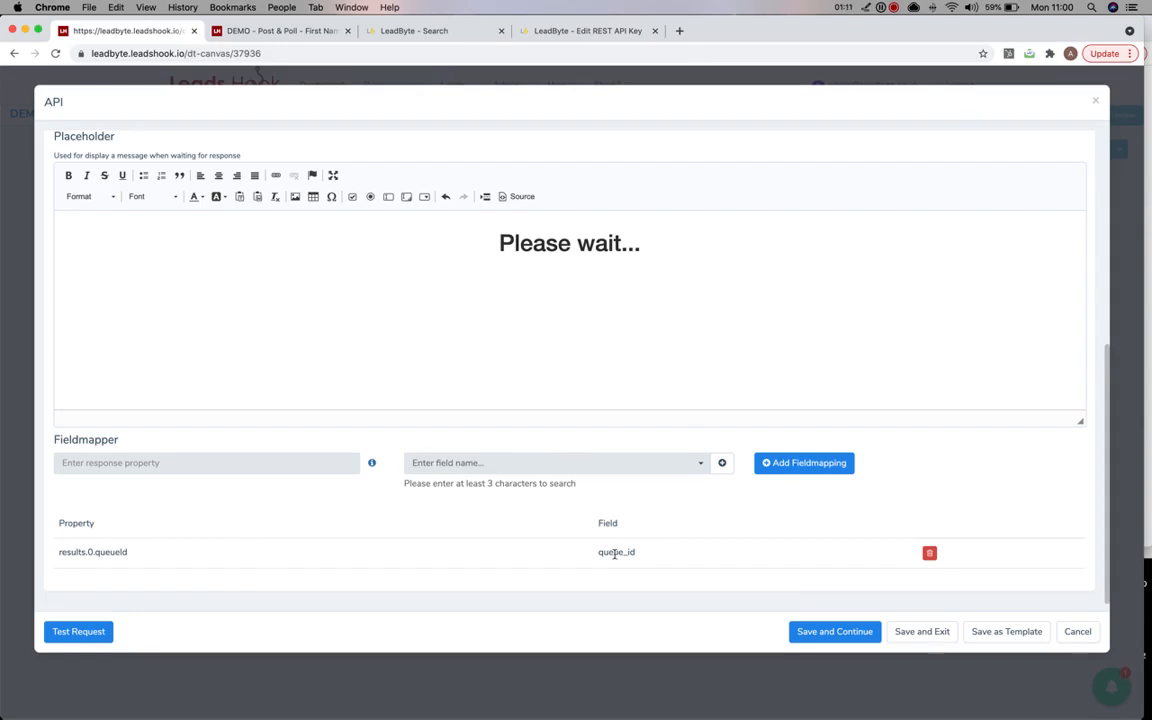
pyautogui.moveTo(637, 553); pyautogui.dragTo(597, 558)
# Run a test request from the Lead POST node with a sample first name
pyautogui.click(92, 629)
pyautogui.click(545, 150)
pyautogui.write('Anthony')
pyautogui.click(737, 220)
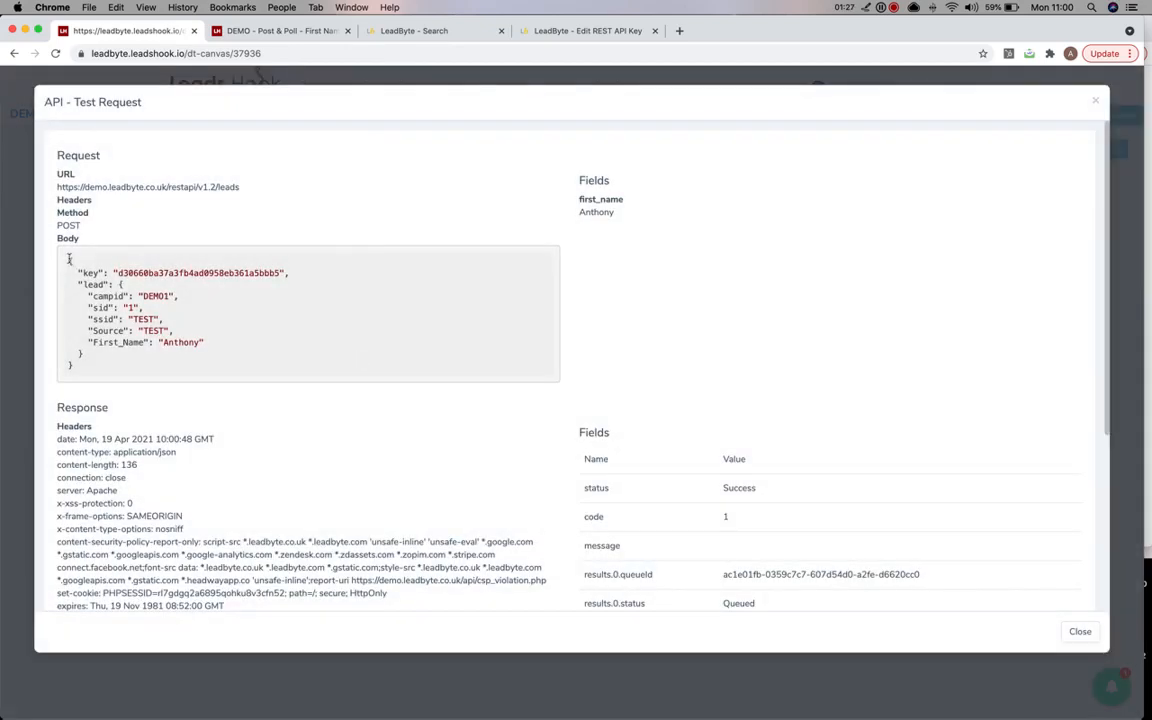
# Examine the test's request body and the response's status and queueId, and save and exit the Lead POST node
pyautogui.moveTo(70, 262); pyautogui.dragTo(103, 368)
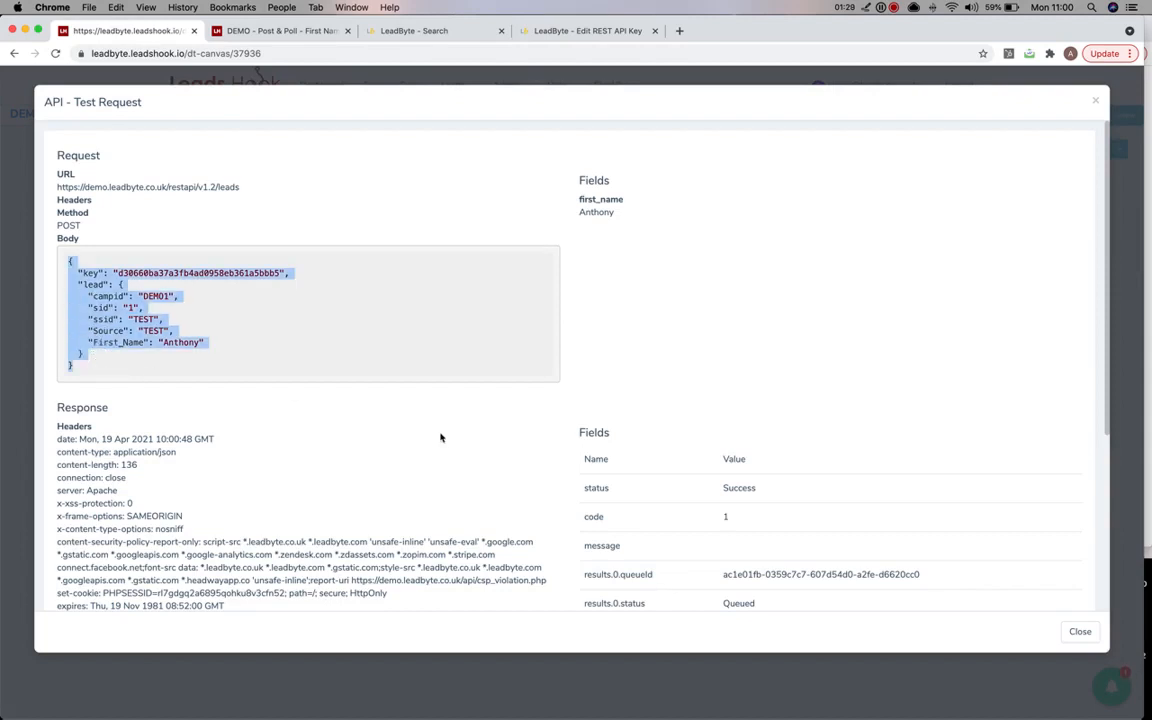
pyautogui.scroll(-5, 442, 437)
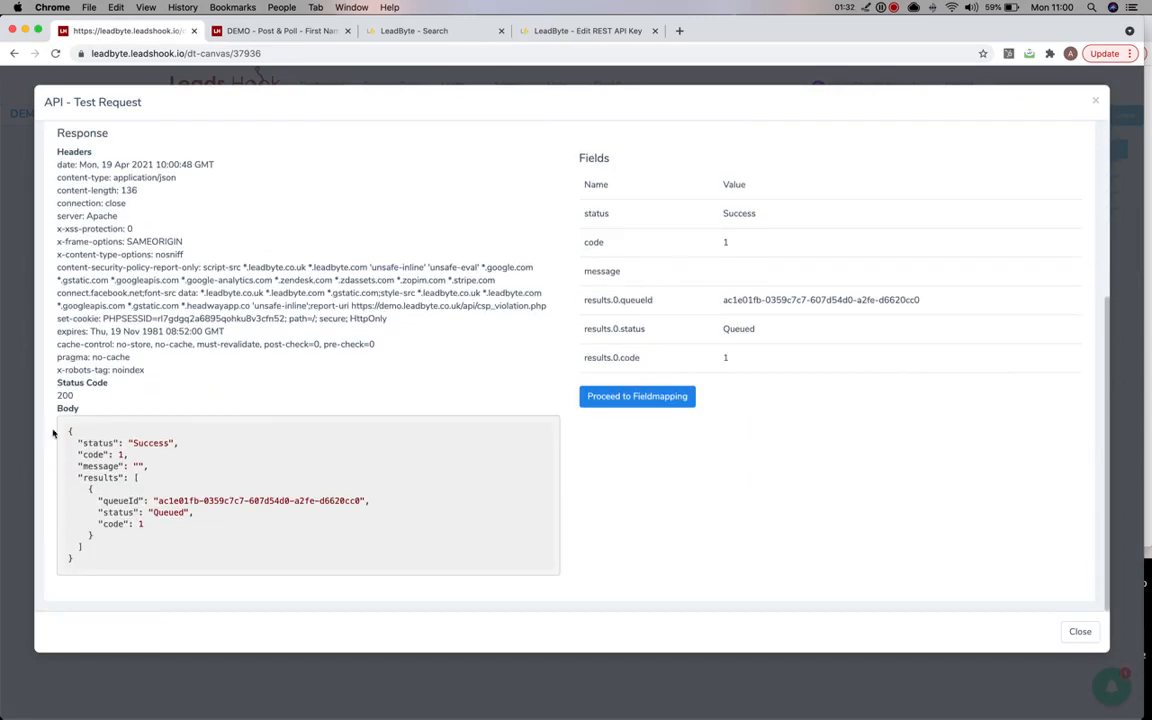
pyautogui.moveTo(68, 430); pyautogui.dragTo(121, 564)
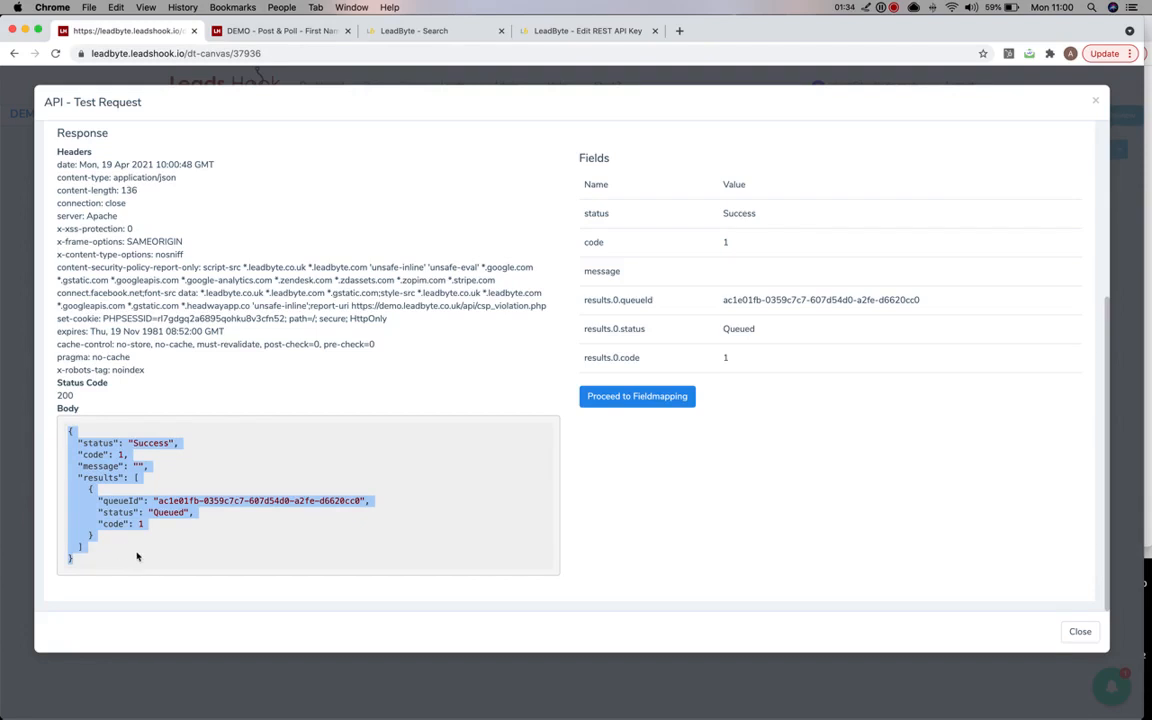
pyautogui.doubleClick(171, 512)
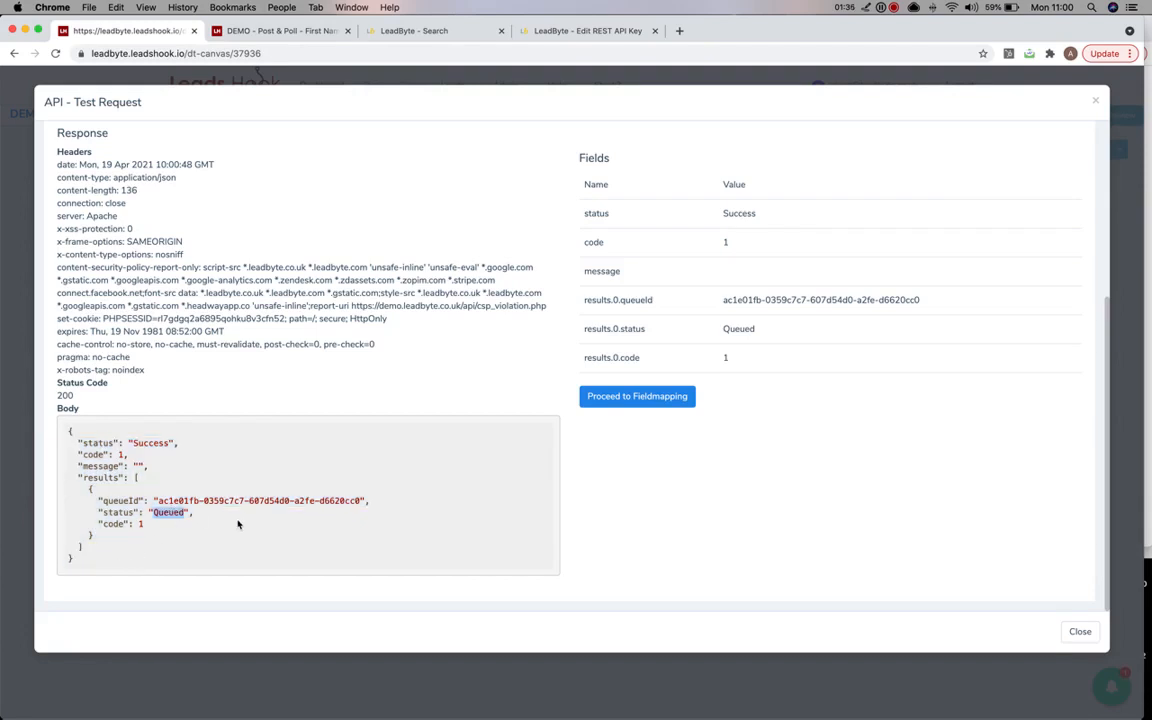
pyautogui.moveTo(157, 500); pyautogui.dragTo(360, 500)
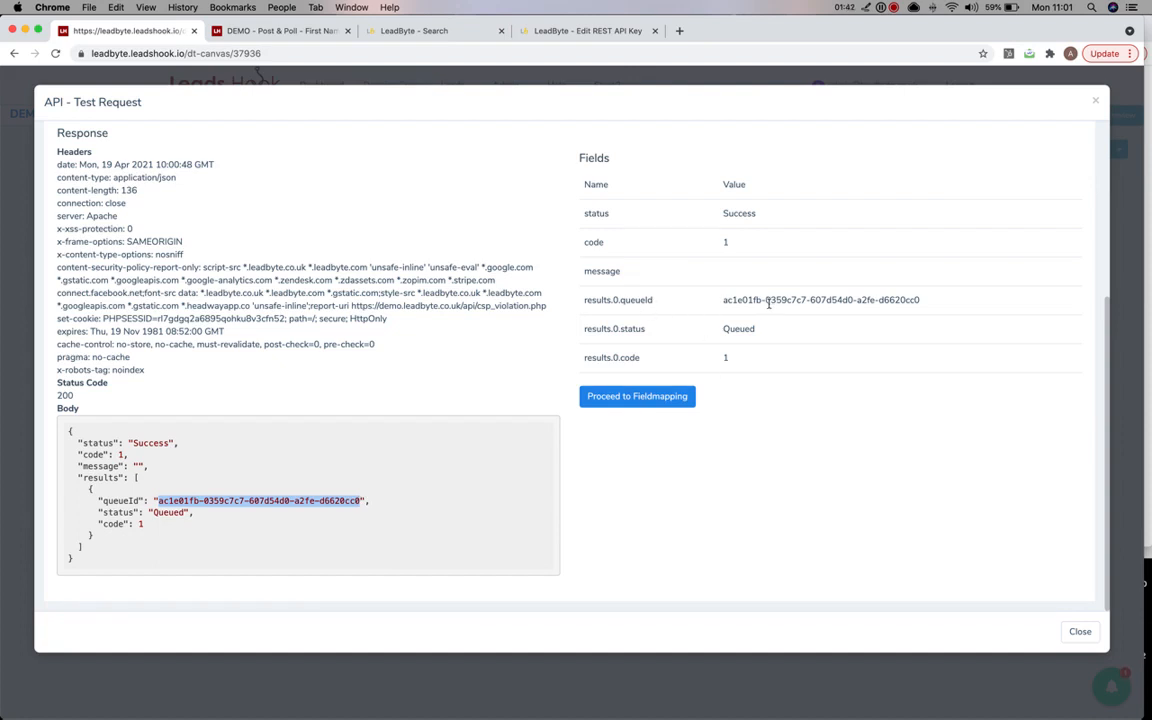
pyautogui.click(1097, 104)
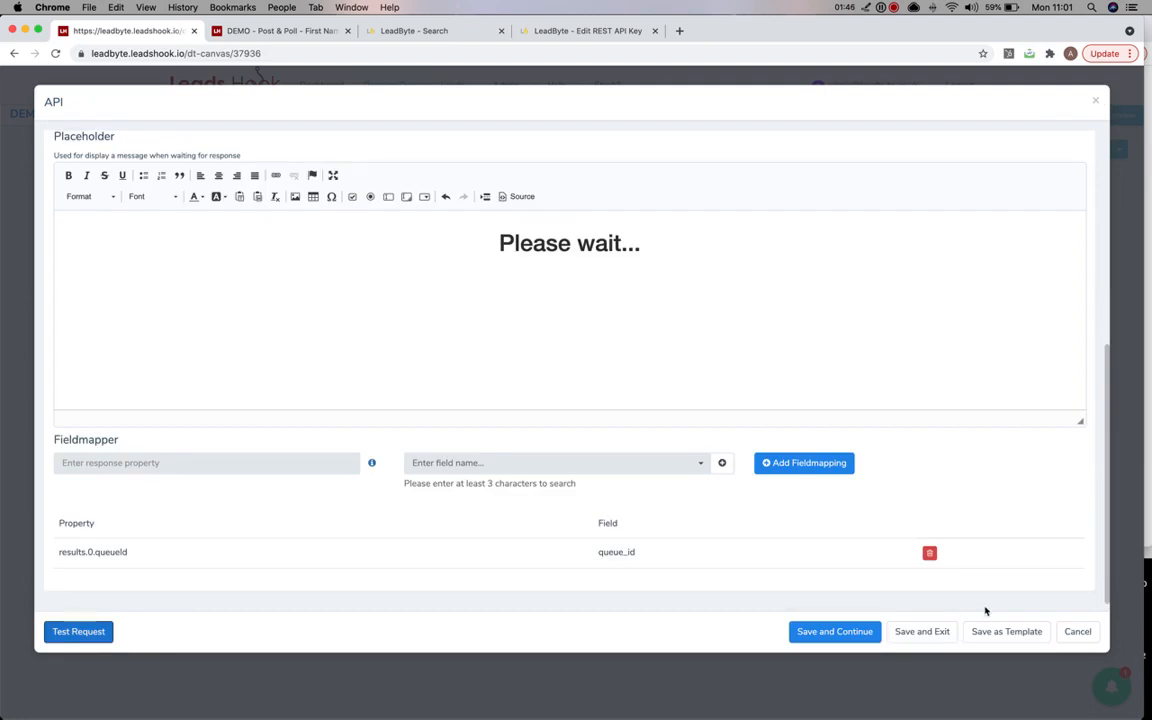
pyautogui.click(937, 636)
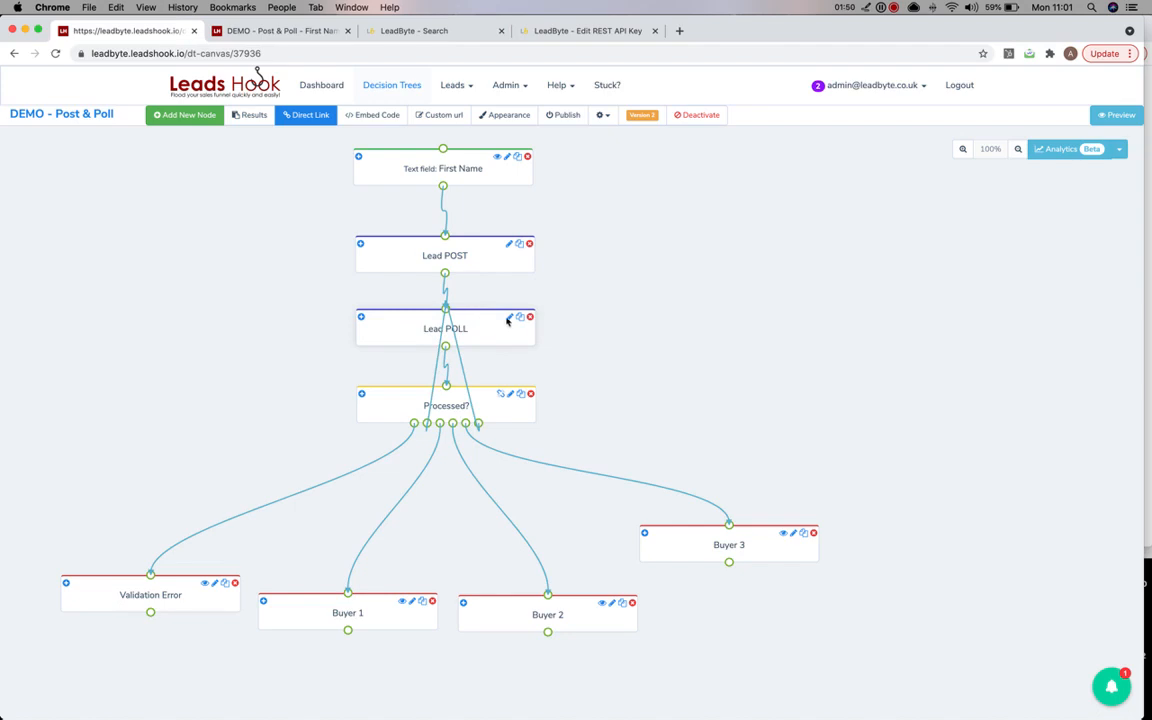
# Review the Lead POLL node's {queue_id} placeholder in the request URL and its status field mappings, and leave it without saving
pyautogui.click(509, 319)
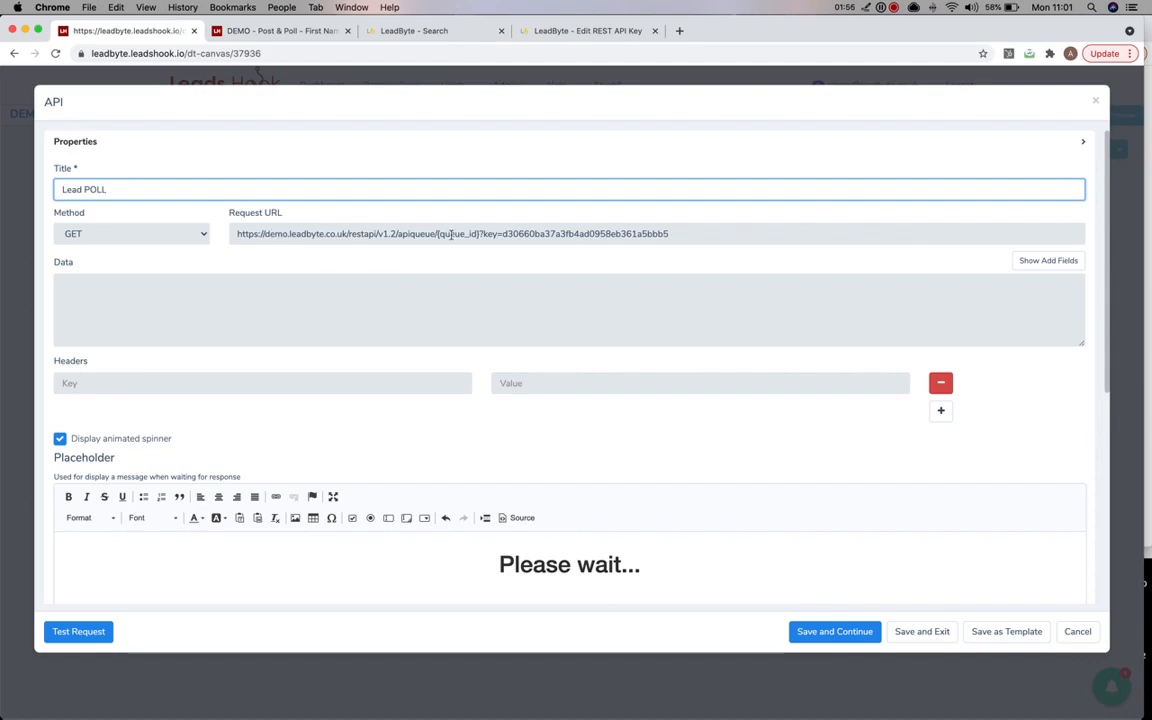
pyautogui.moveTo(476, 236); pyautogui.dragTo(437, 236)
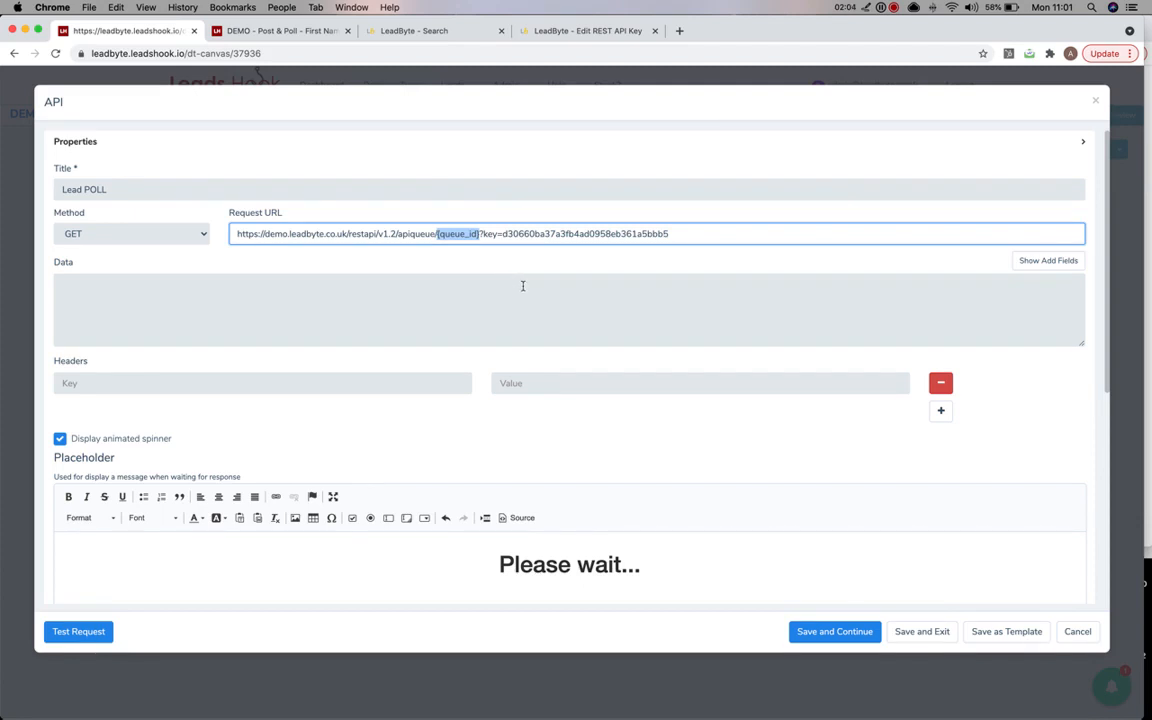
pyautogui.scroll(-5, 560, 319)
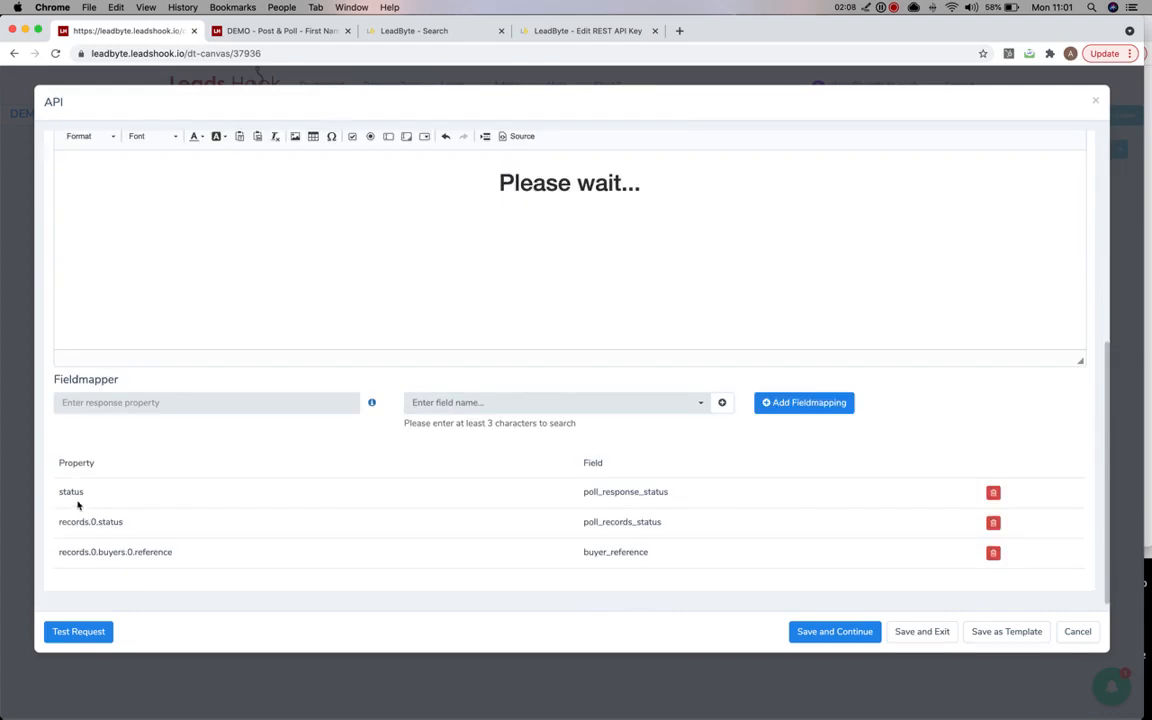
pyautogui.moveTo(66, 494); pyautogui.dragTo(98, 500)
pyautogui.moveTo(59, 524); pyautogui.dragTo(122, 522)
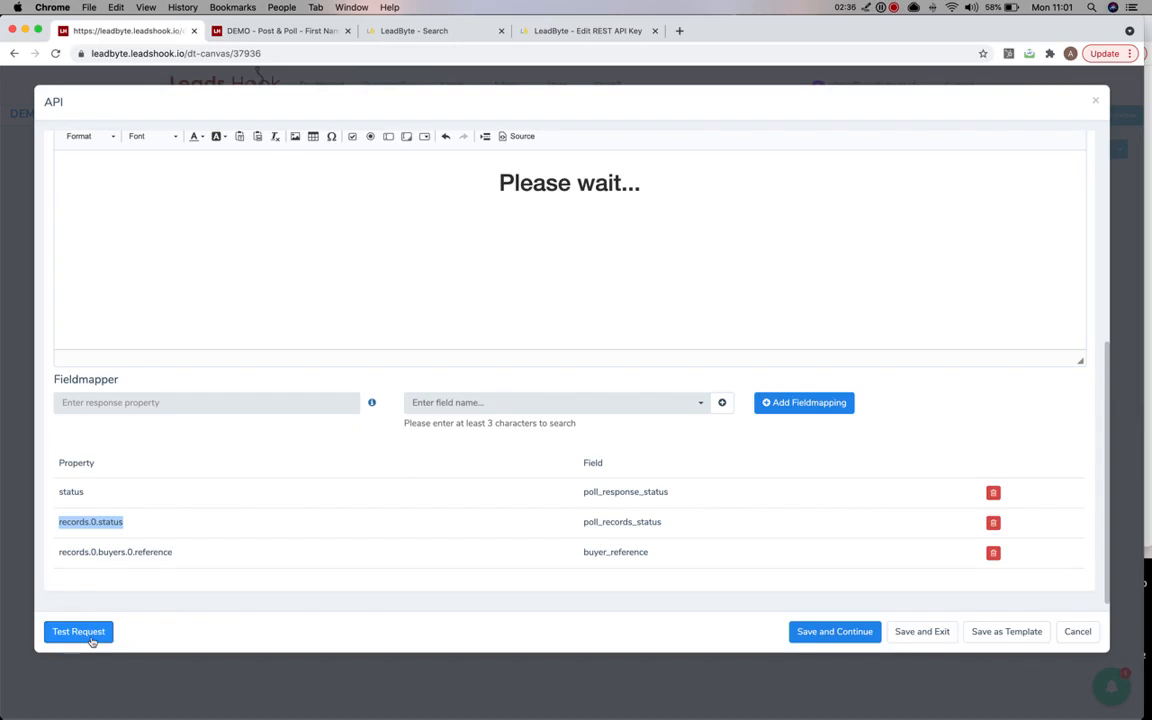
pyautogui.click(1095, 102)
pyautogui.click(549, 160)
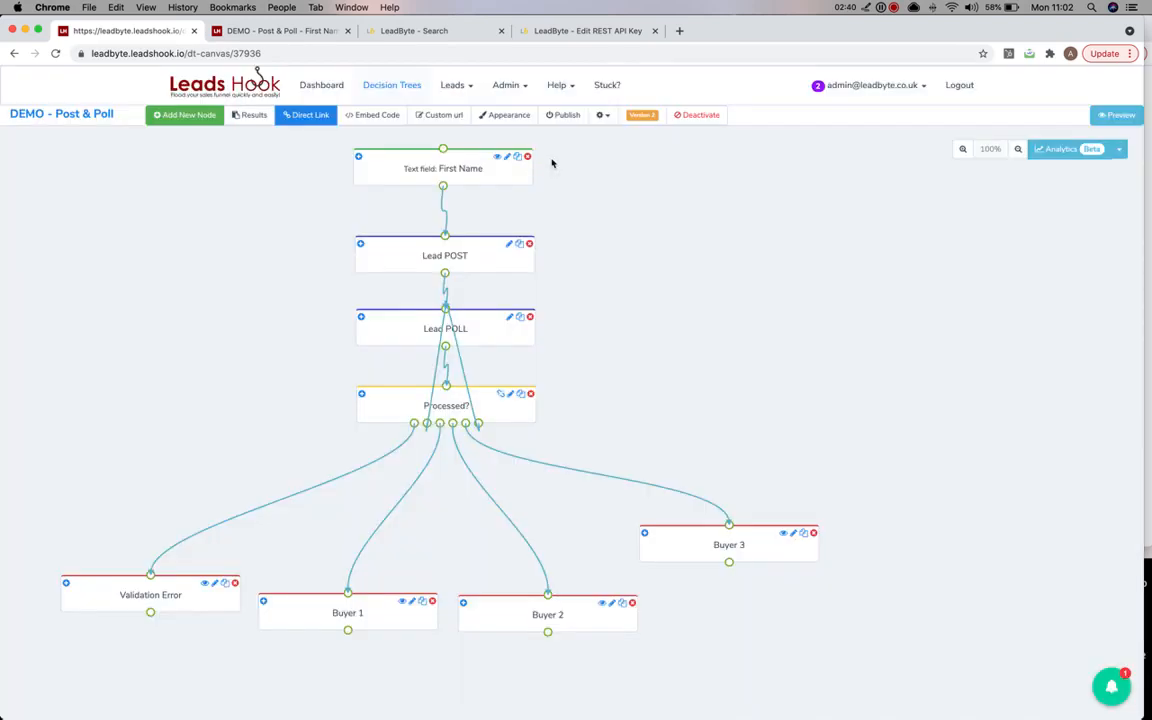
# Reopen the Lead POST node and run another test request with a sample first name
pyautogui.click(510, 246)
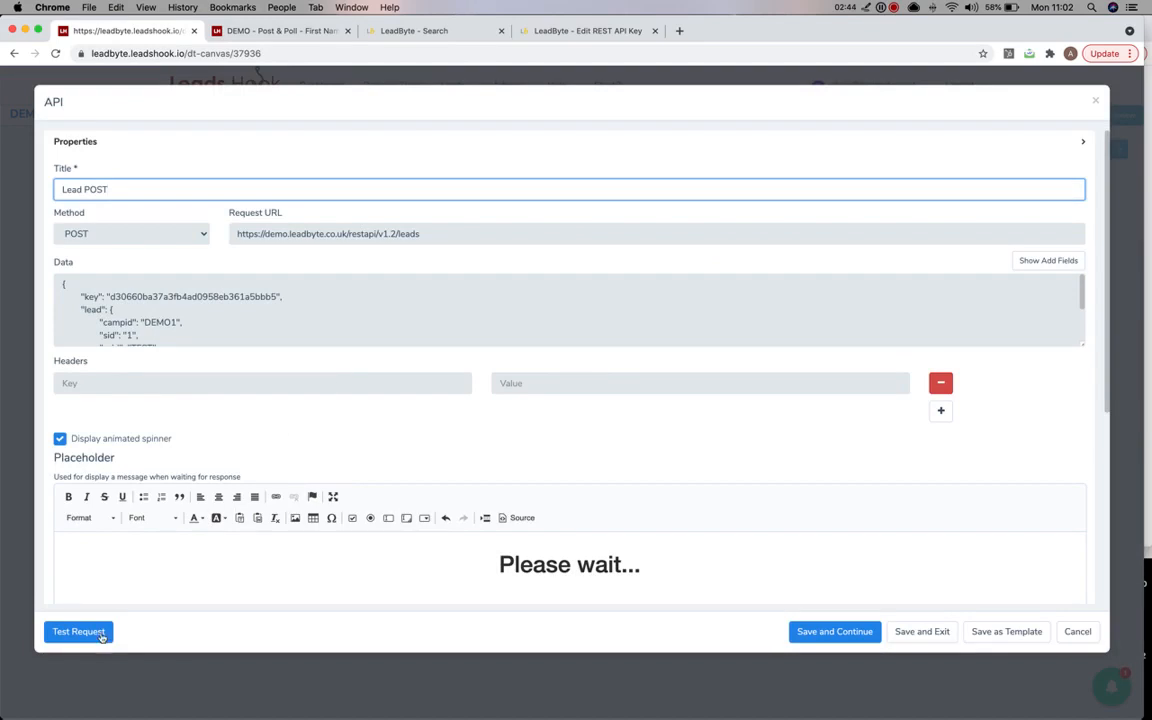
pyautogui.click(108, 634)
pyautogui.click(507, 157)
pyautogui.write('Anthony')
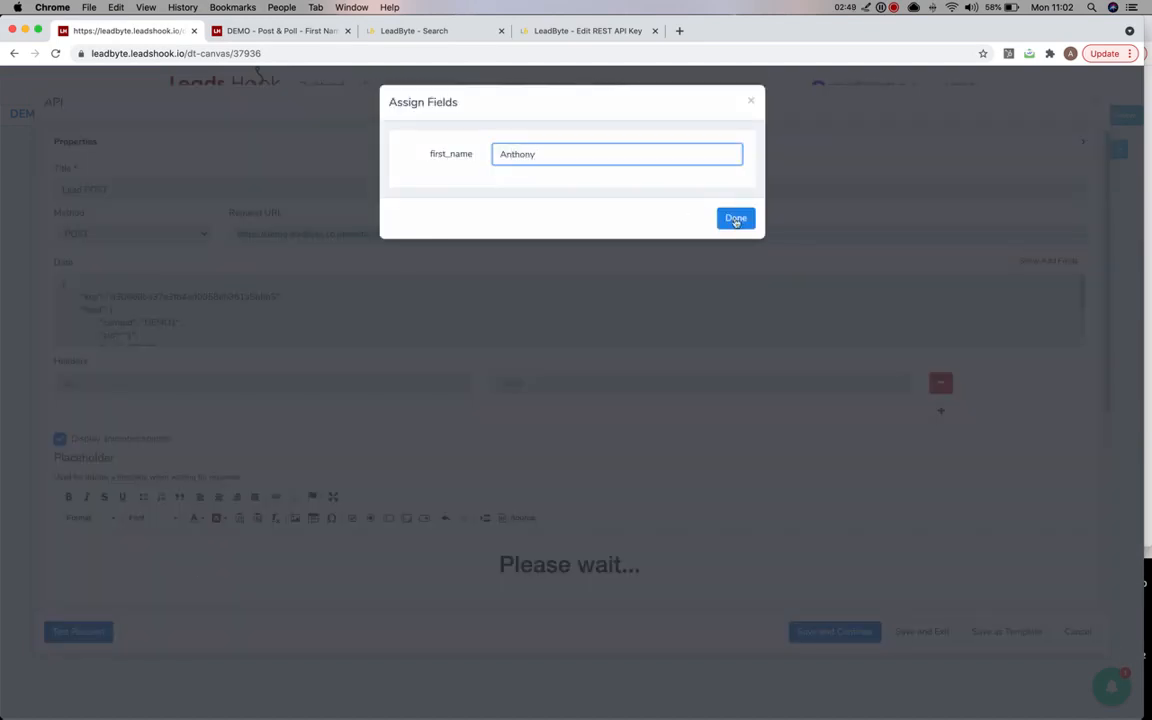
pyautogui.click(736, 219)
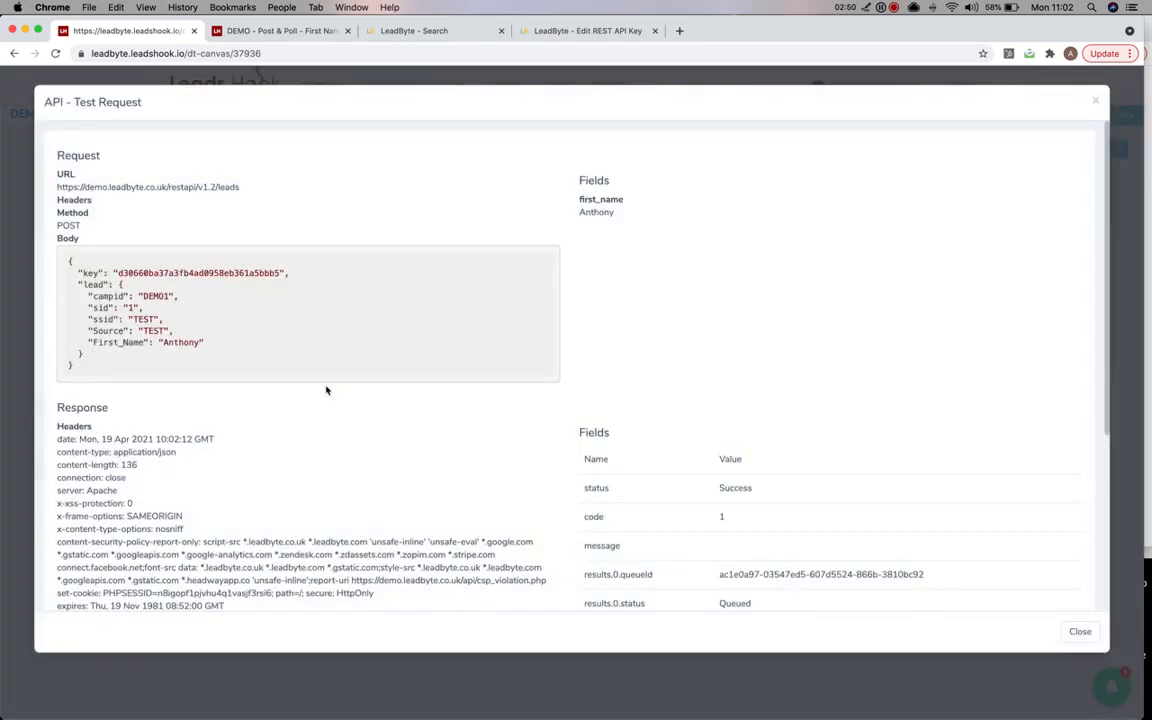
# Copy the queueId value from the test response body and close the Lead POST node, discarding changes
pyautogui.scroll(-5, 326, 390)
pyautogui.moveTo(156, 500); pyautogui.dragTo(358, 502)
pyautogui.press('super+c')
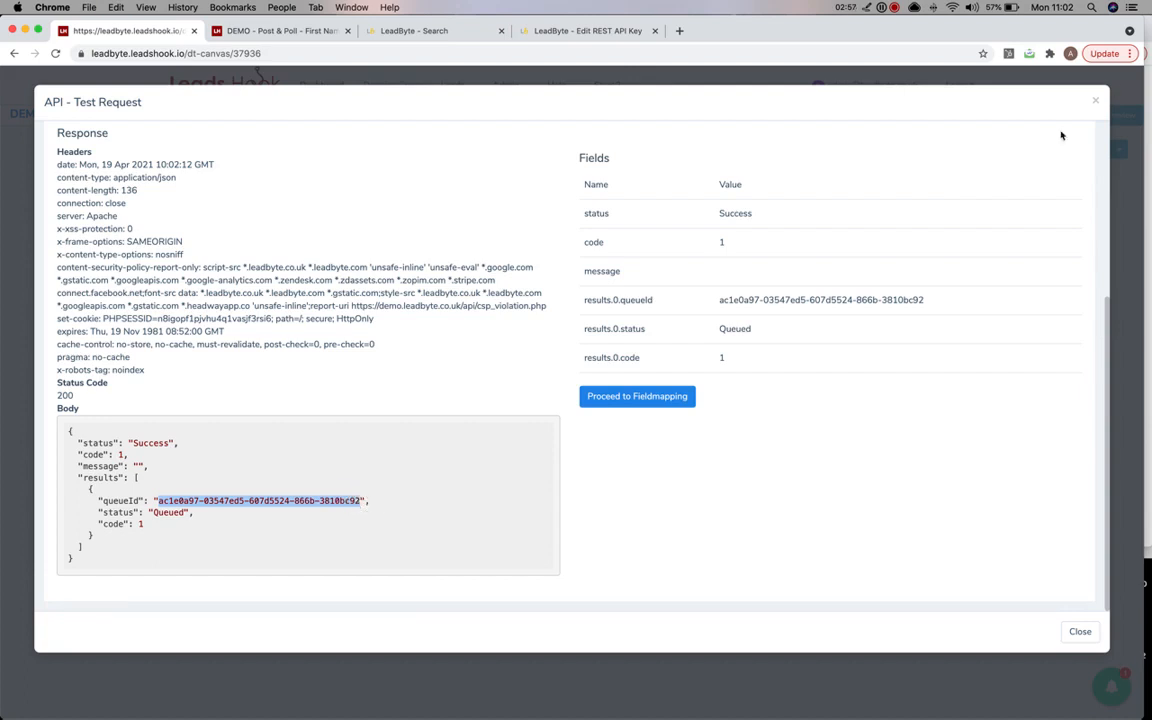
pyautogui.click(1096, 101)
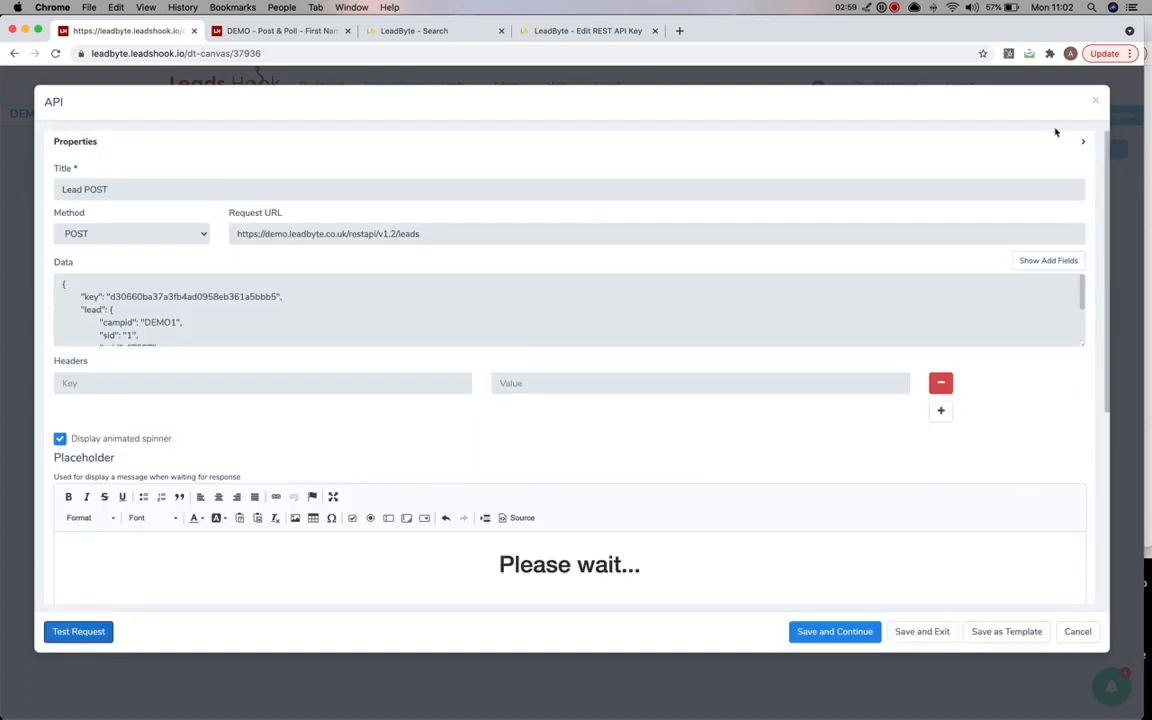
pyautogui.click(1094, 102)
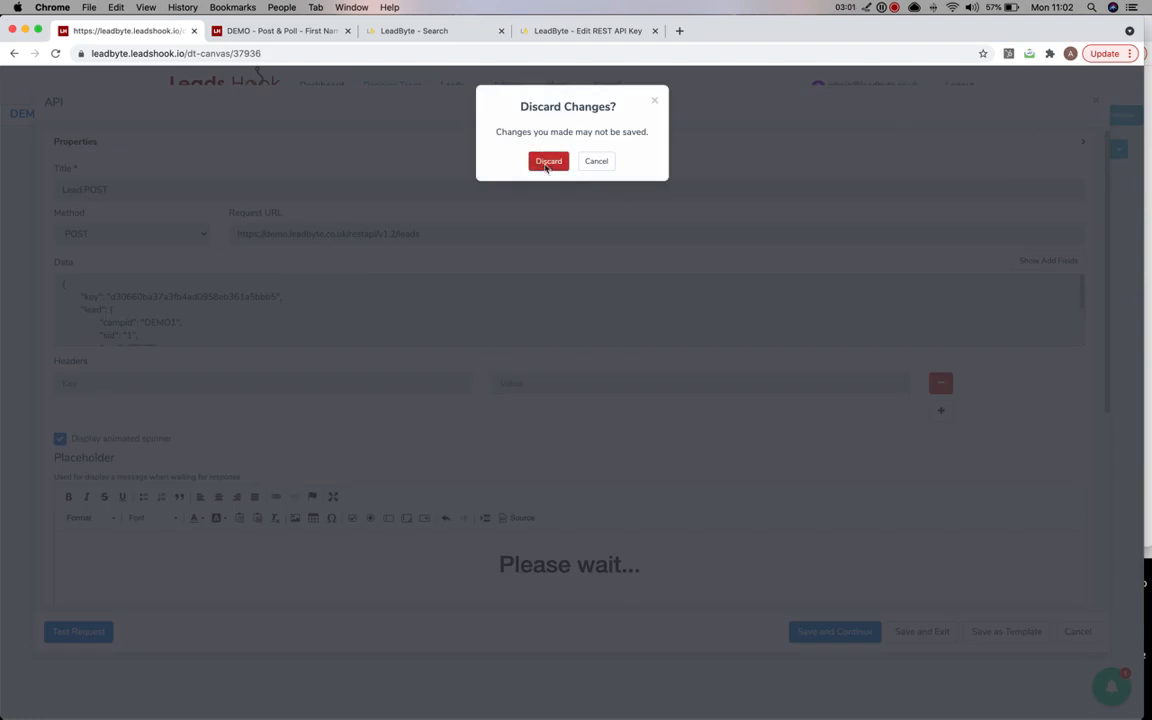
pyautogui.click(546, 164)
# Run a test request from the Lead POLL node using the copied queue ID as queue_id
pyautogui.click(509, 317)
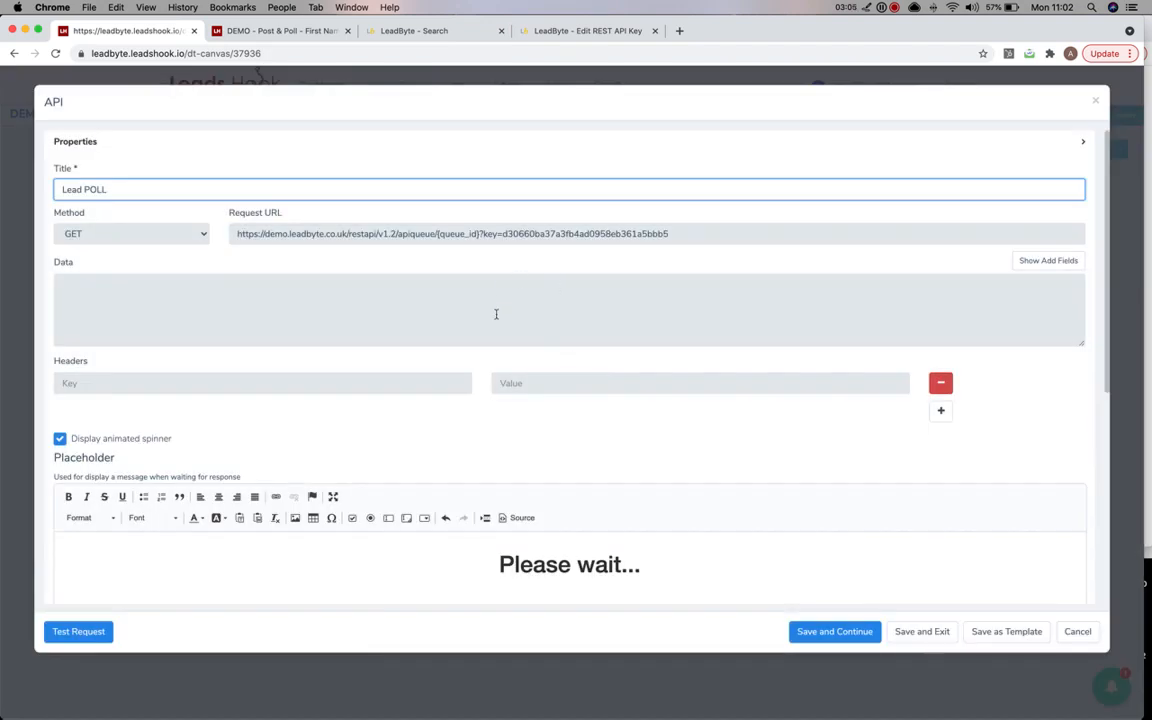
pyautogui.click(100, 630)
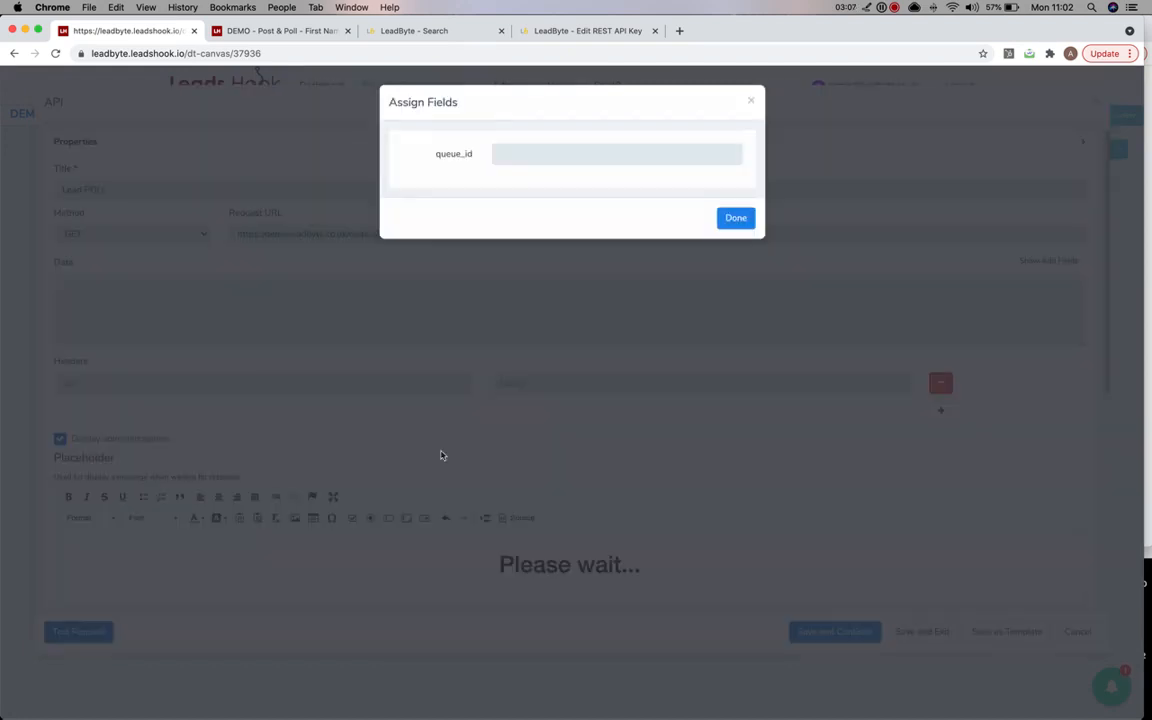
pyautogui.click(528, 154)
pyautogui.press('super+v')
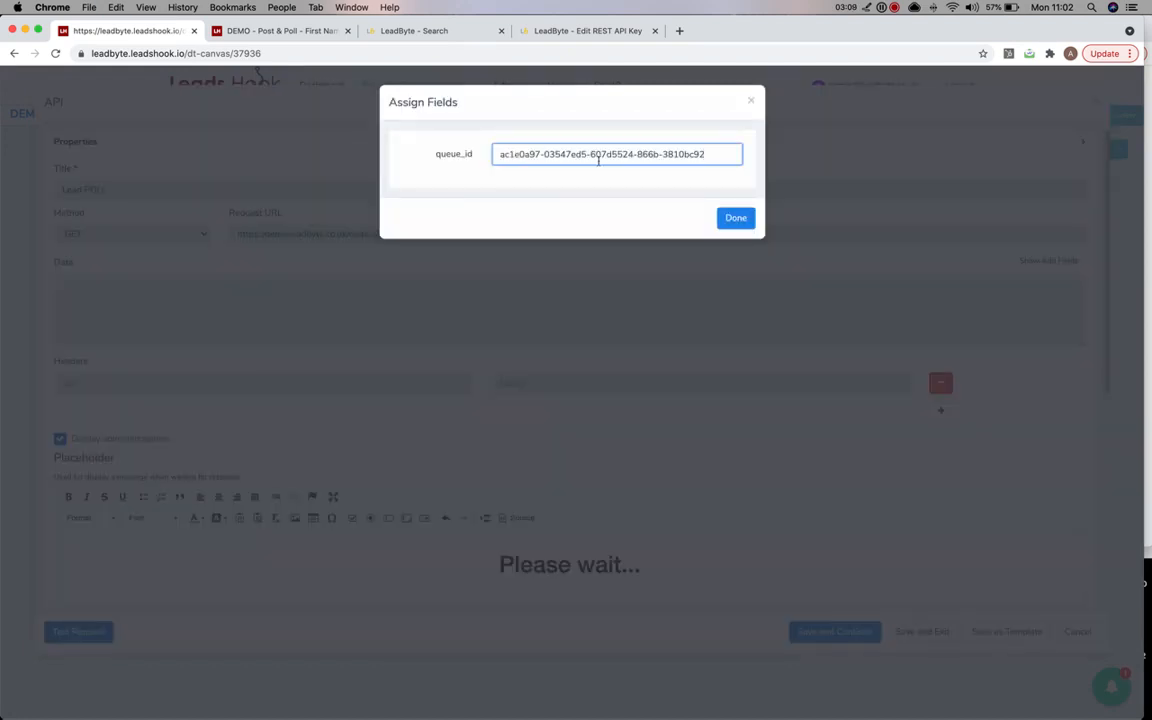
pyautogui.click(735, 217)
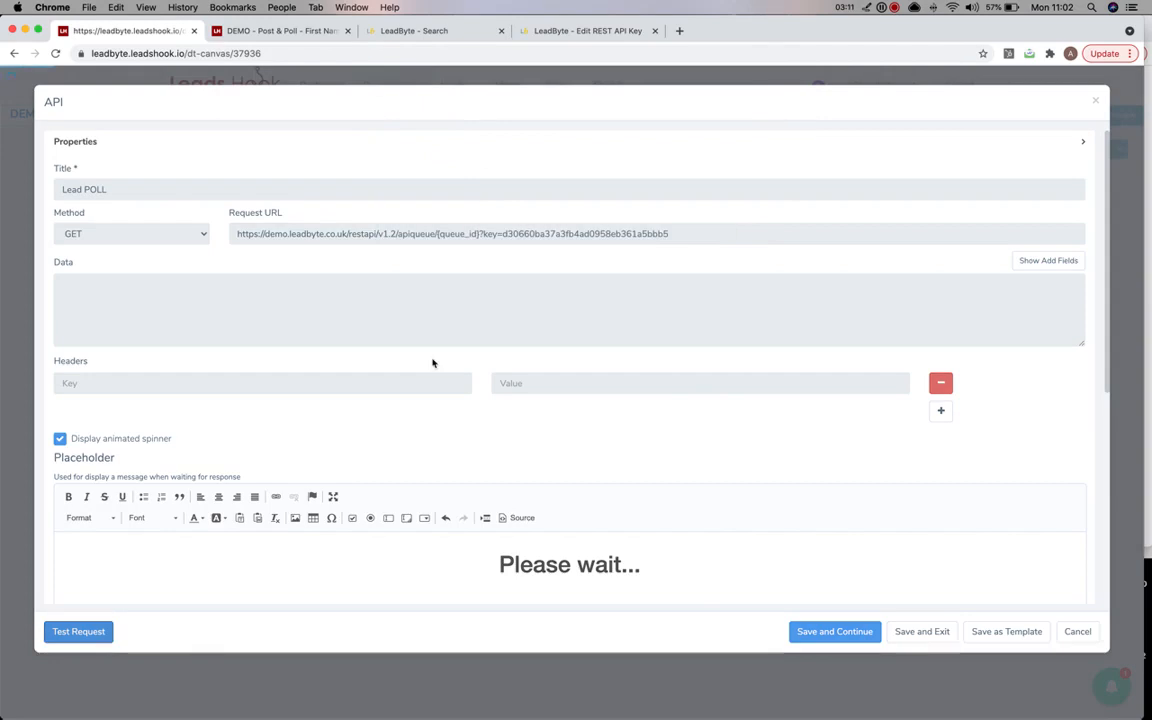
# Examine the poll response body for the overall status, the record status and the buyer reference
pyautogui.scroll(-5, 472, 362)
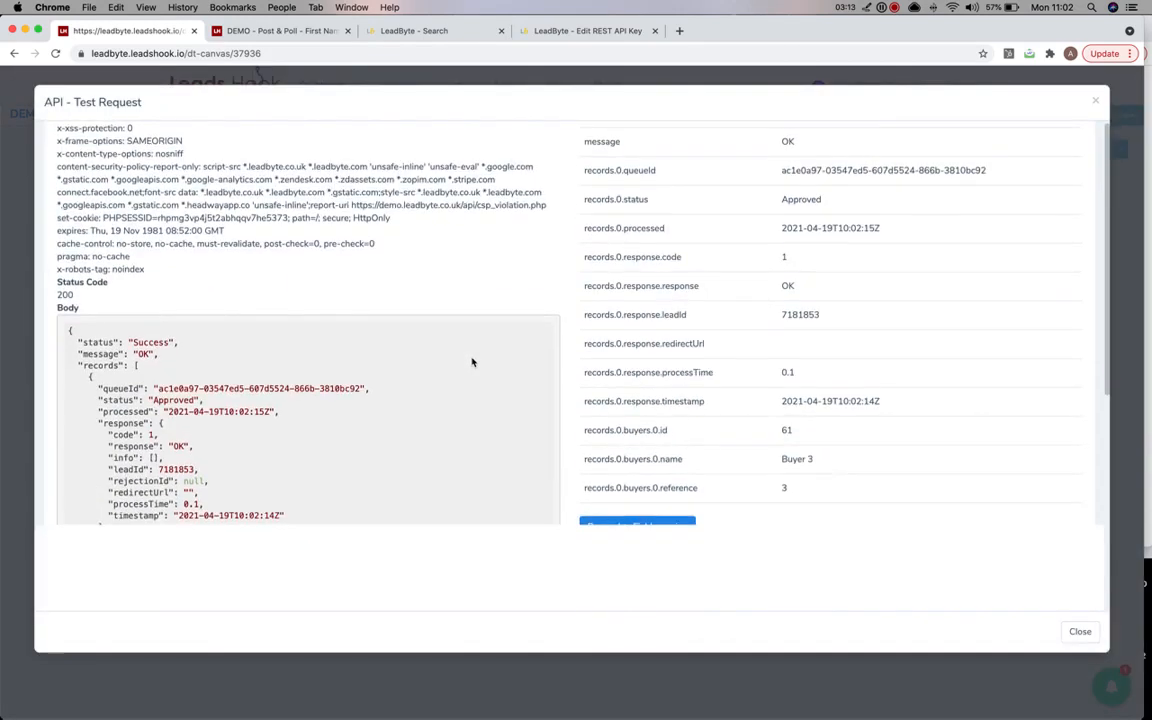
pyautogui.scroll(-2, 472, 362)
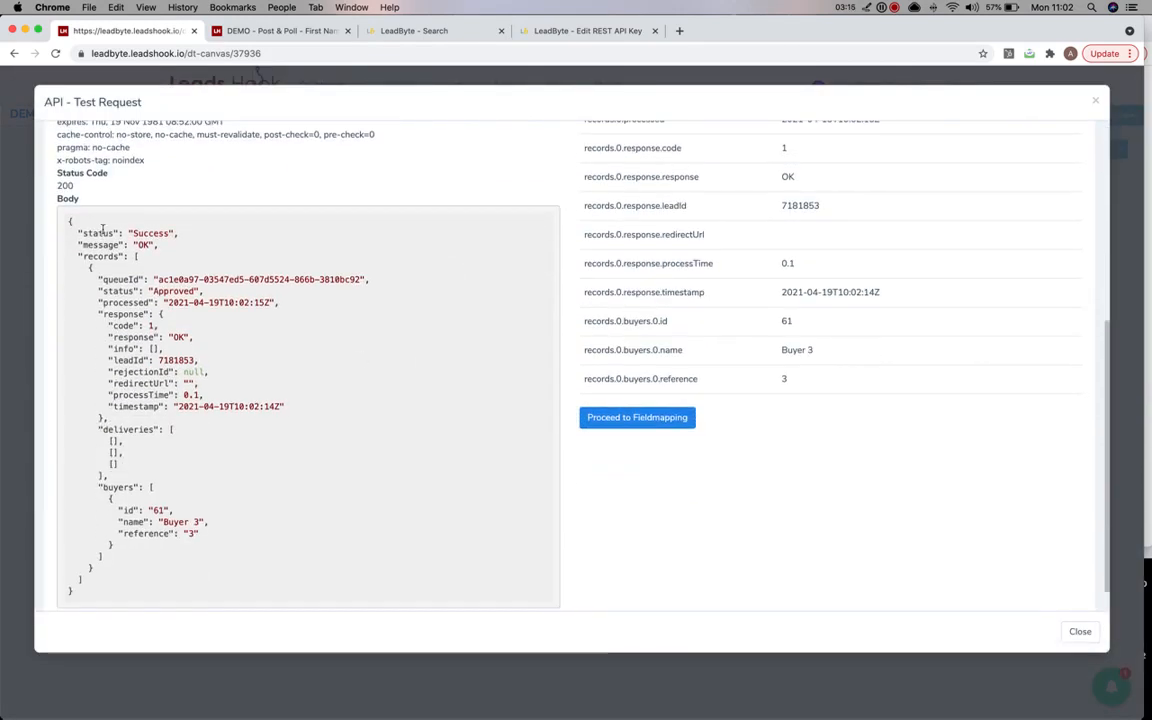
pyautogui.doubleClick(150, 232)
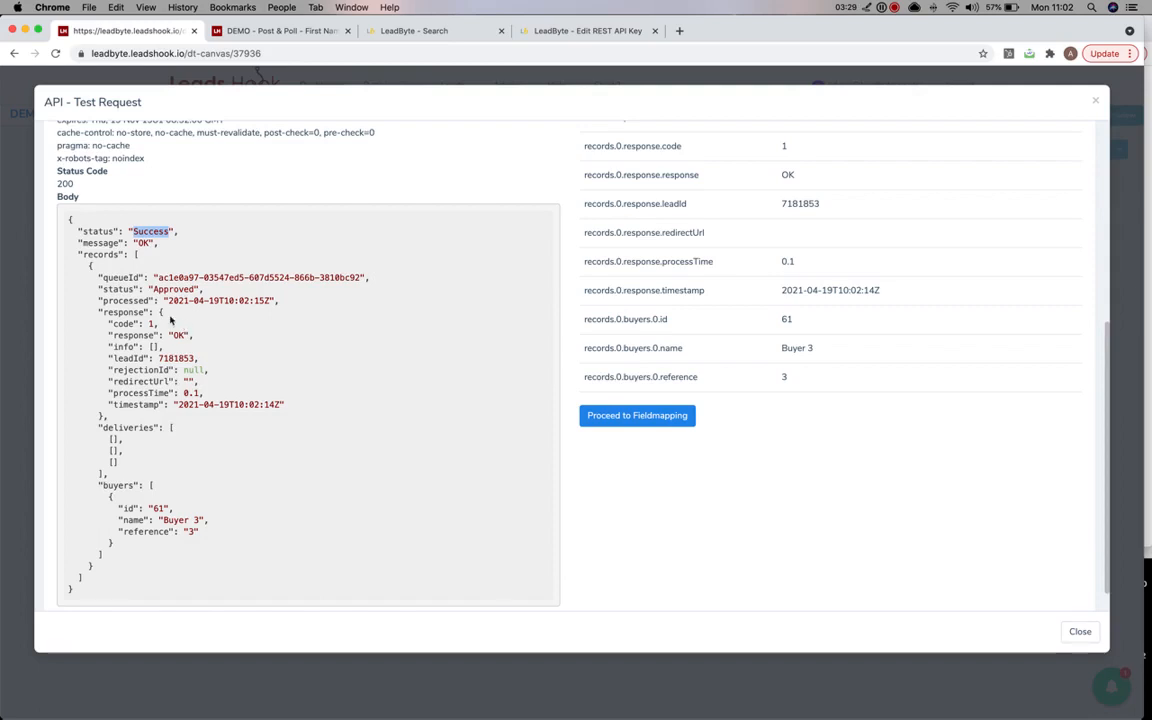
pyautogui.doubleClick(112, 289)
pyautogui.tripleClick(172, 289)
pyautogui.doubleClick(173, 289)
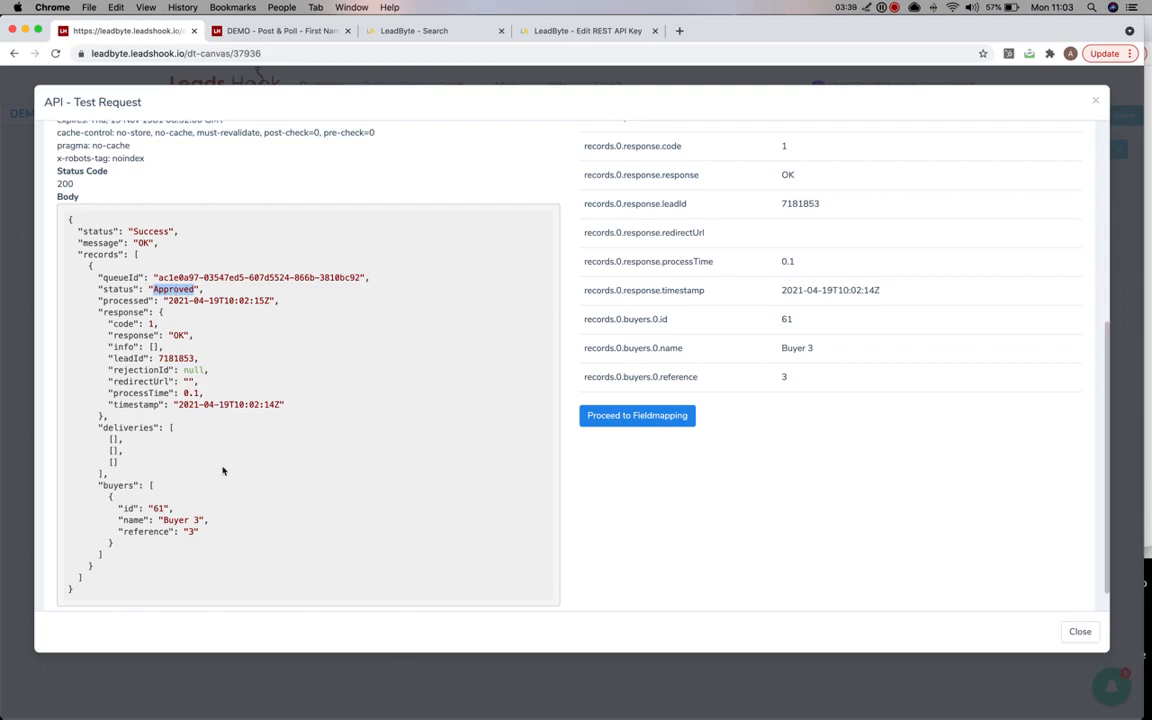
pyautogui.scroll(-1, 178, 442)
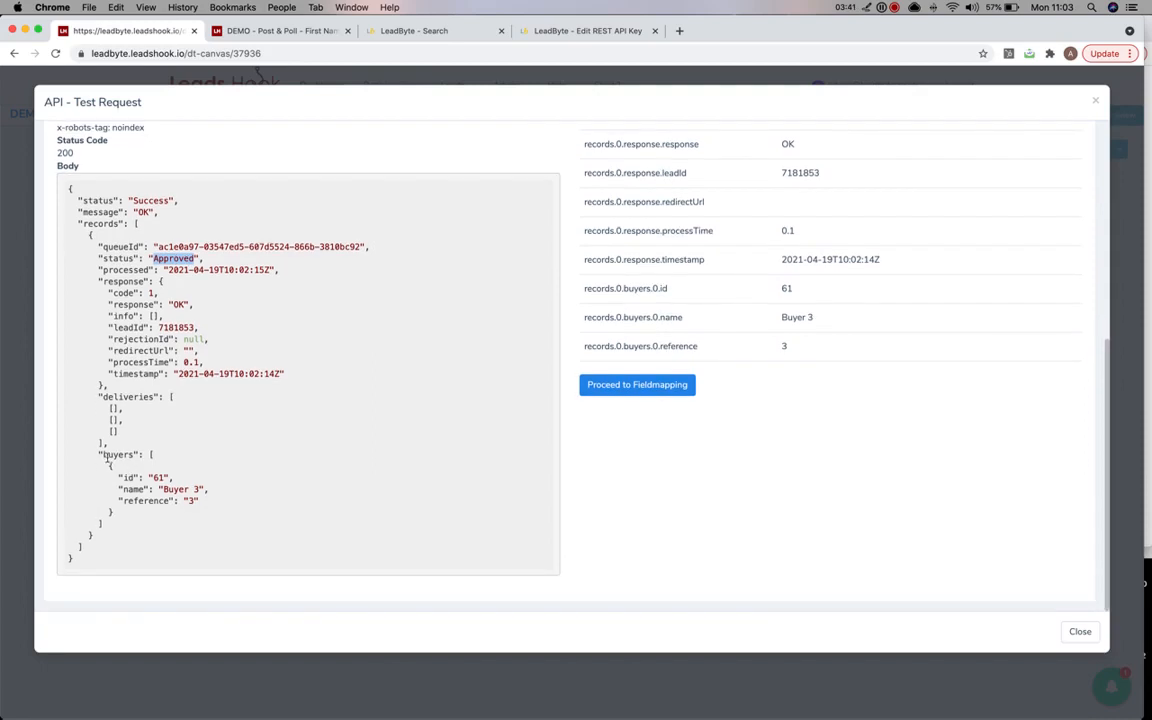
pyautogui.moveTo(98, 455); pyautogui.dragTo(166, 457)
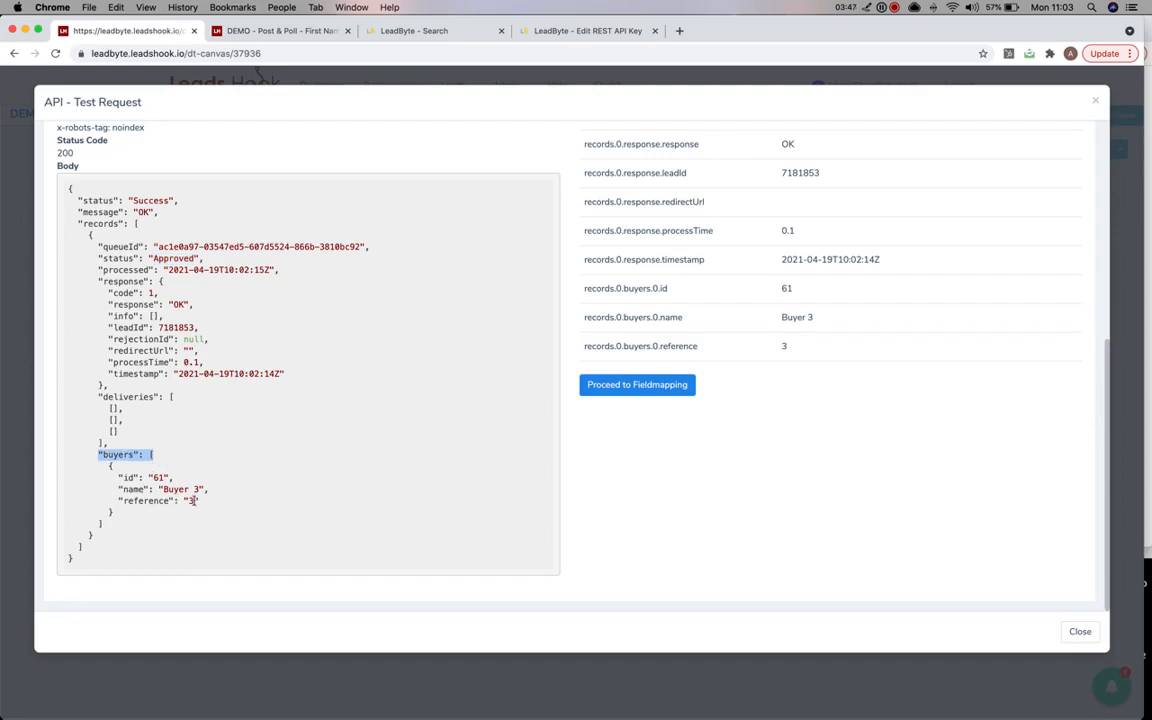
pyautogui.doubleClick(189, 501)
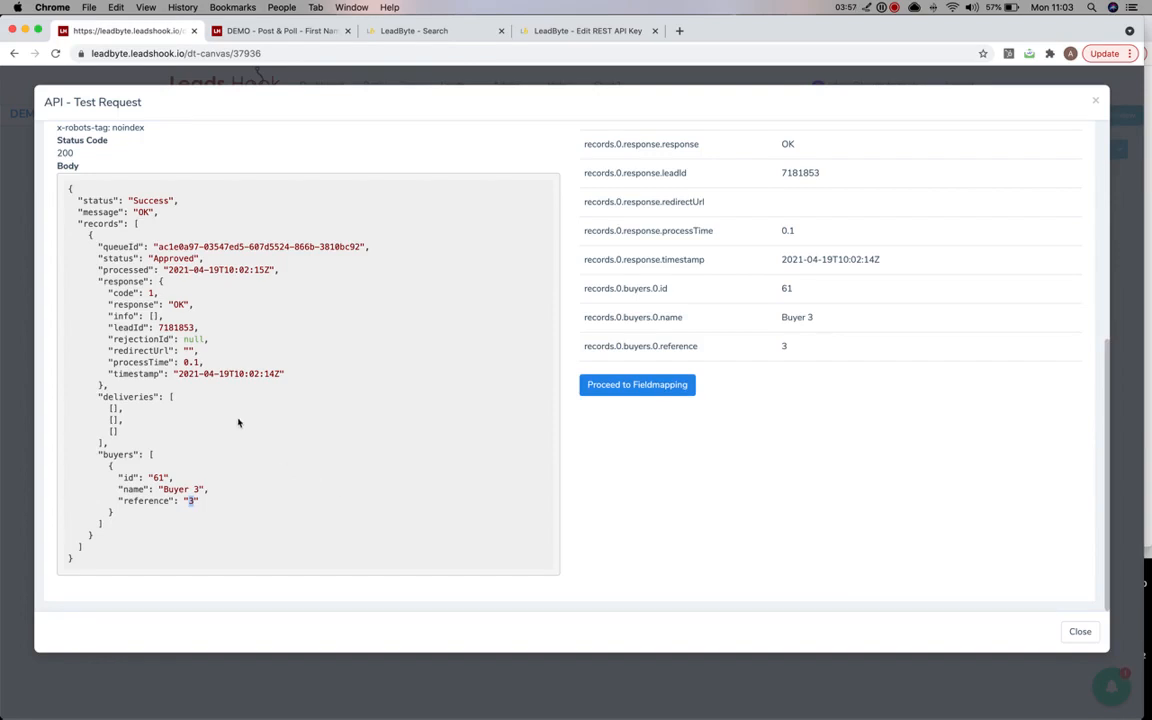
pyautogui.tripleClick(159, 200)
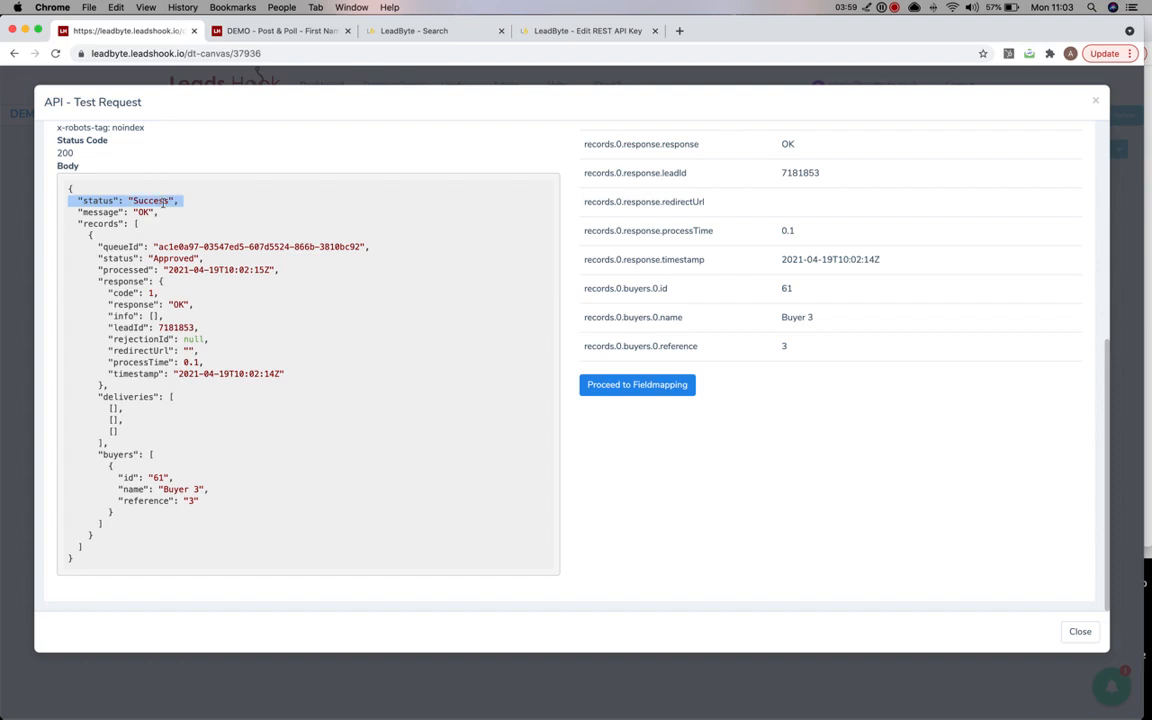
# Check the record status and buyer reference in the poll response, then close it and save the Lead POLL node
pyautogui.doubleClick(178, 258)
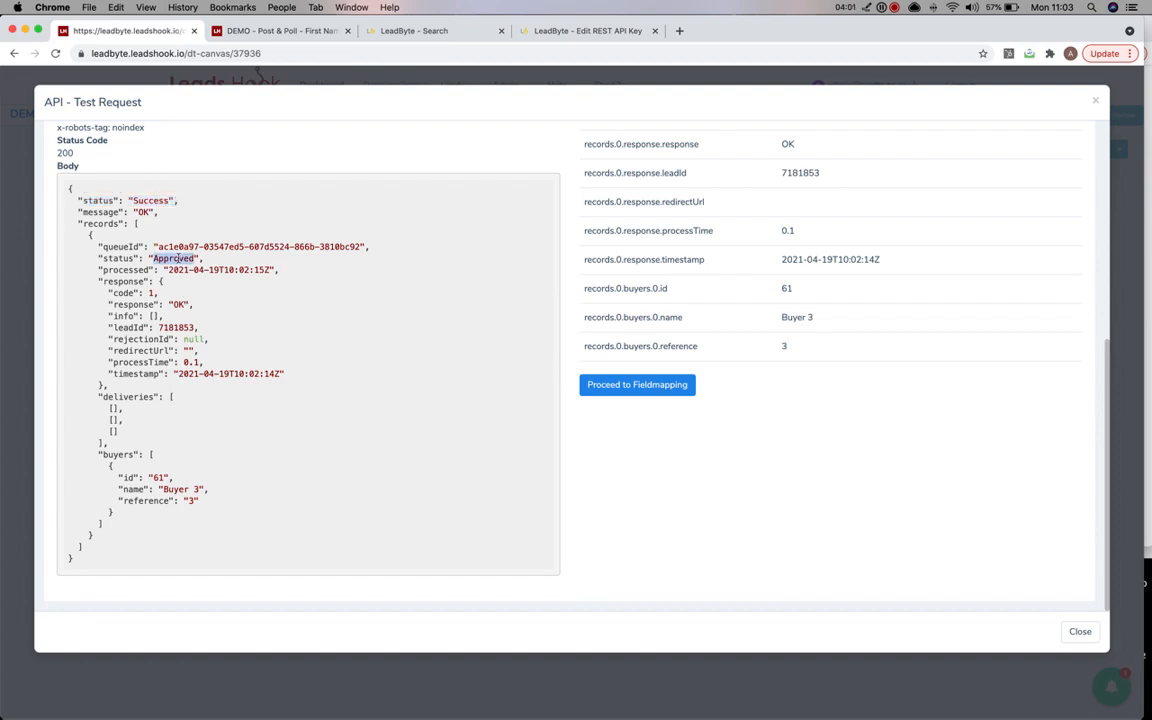
pyautogui.doubleClick(188, 501)
pyautogui.moveTo(154, 259); pyautogui.dragTo(193, 259)
pyautogui.click(1078, 631)
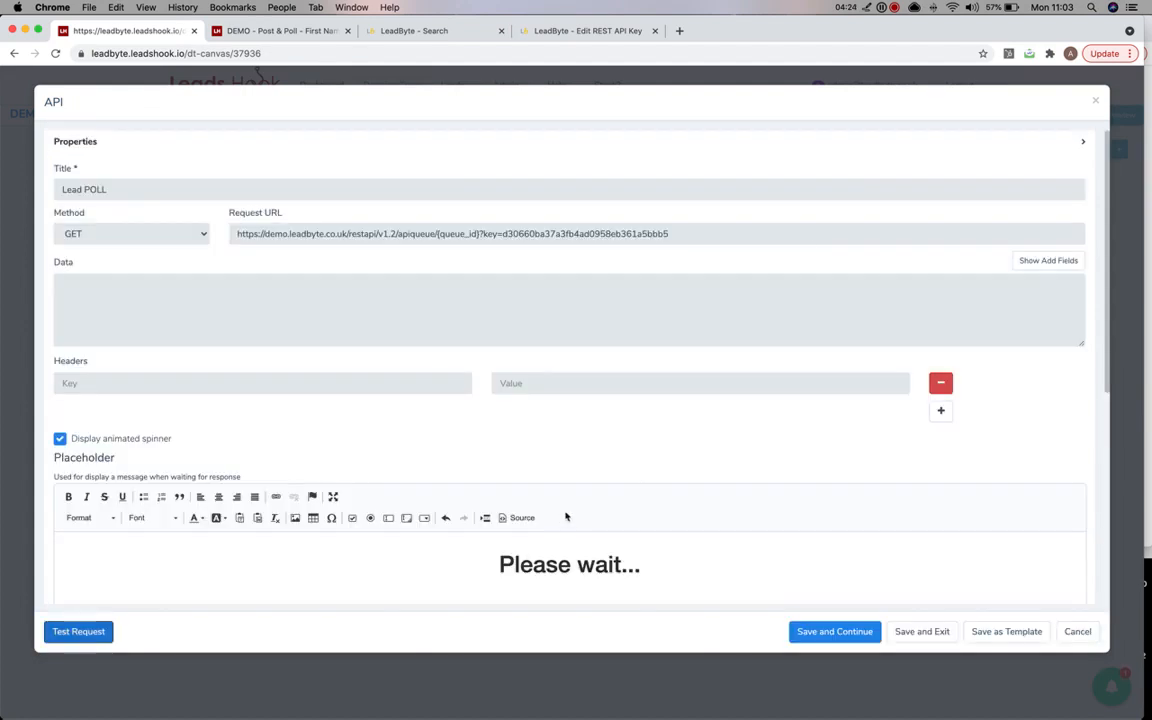
pyautogui.scroll(-4, 877, 525)
pyautogui.click(930, 631)
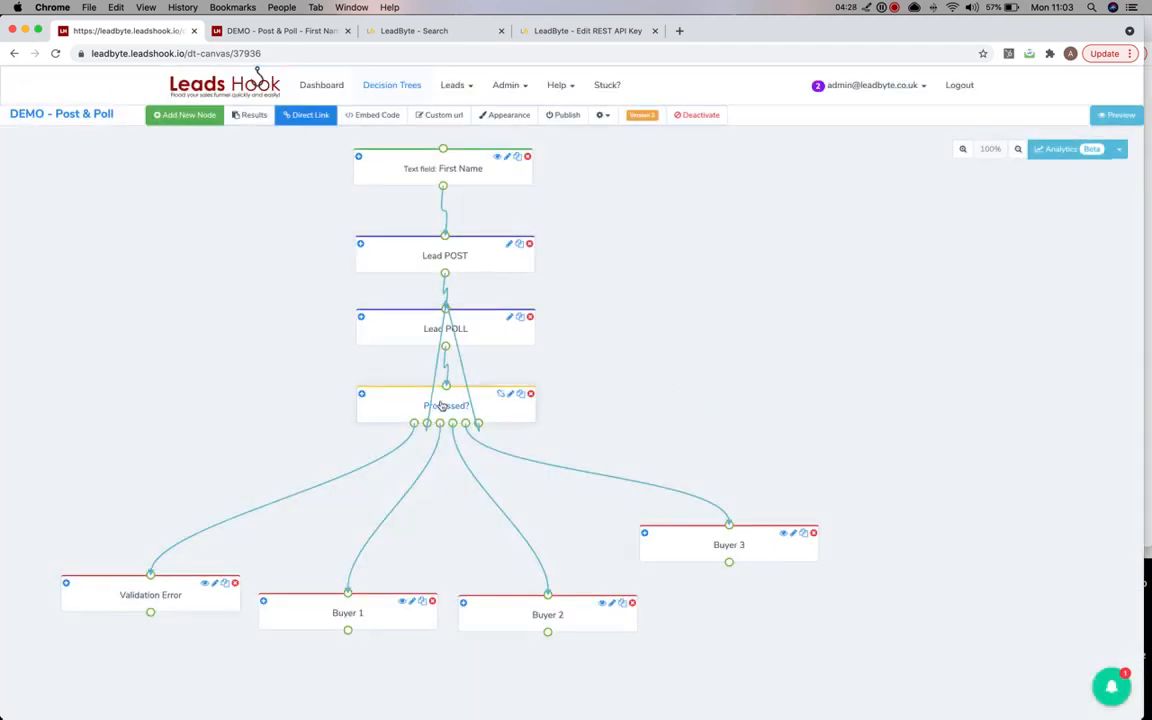
# Open the Processed? decision node and examine the response status, record status and buyer reference conditions of the Processed + Buyer 1 path
pyautogui.click(510, 395)
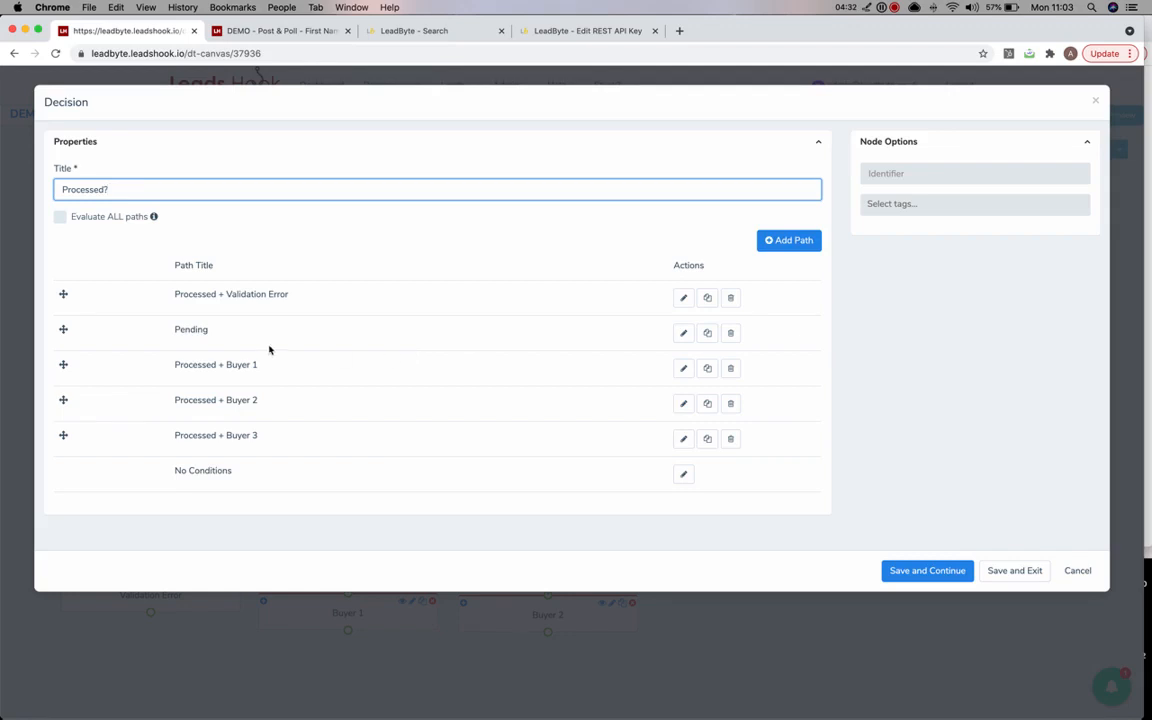
pyautogui.moveTo(174, 366); pyautogui.dragTo(265, 363)
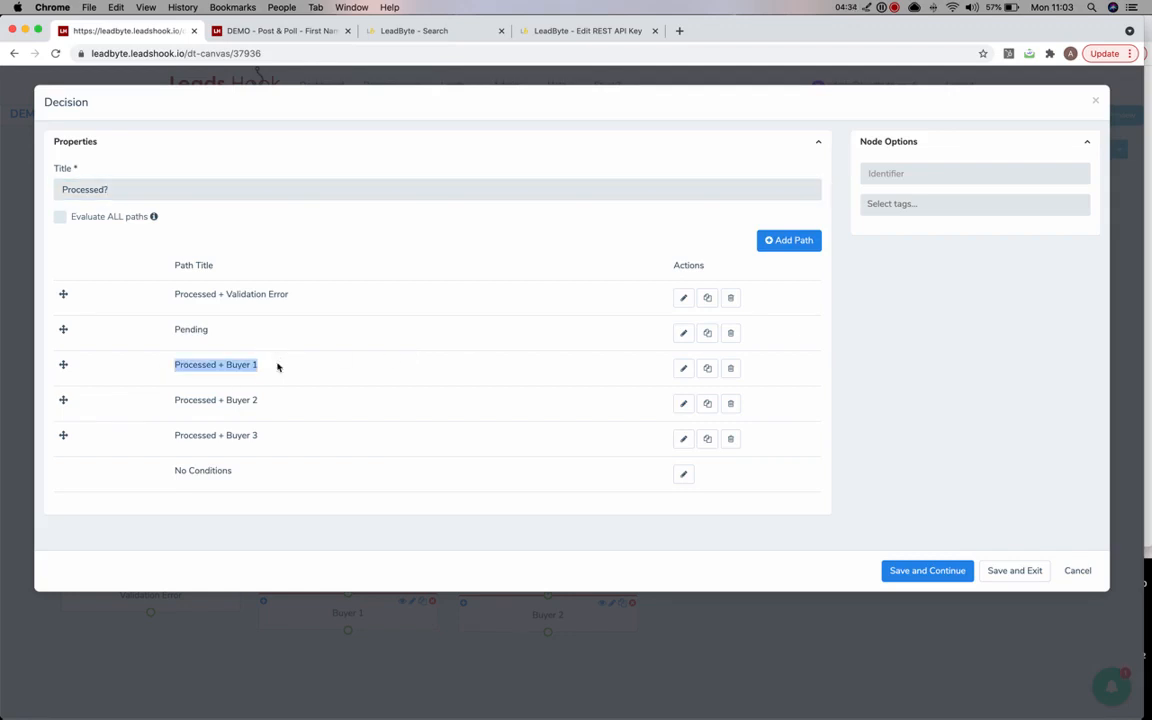
pyautogui.click(684, 370)
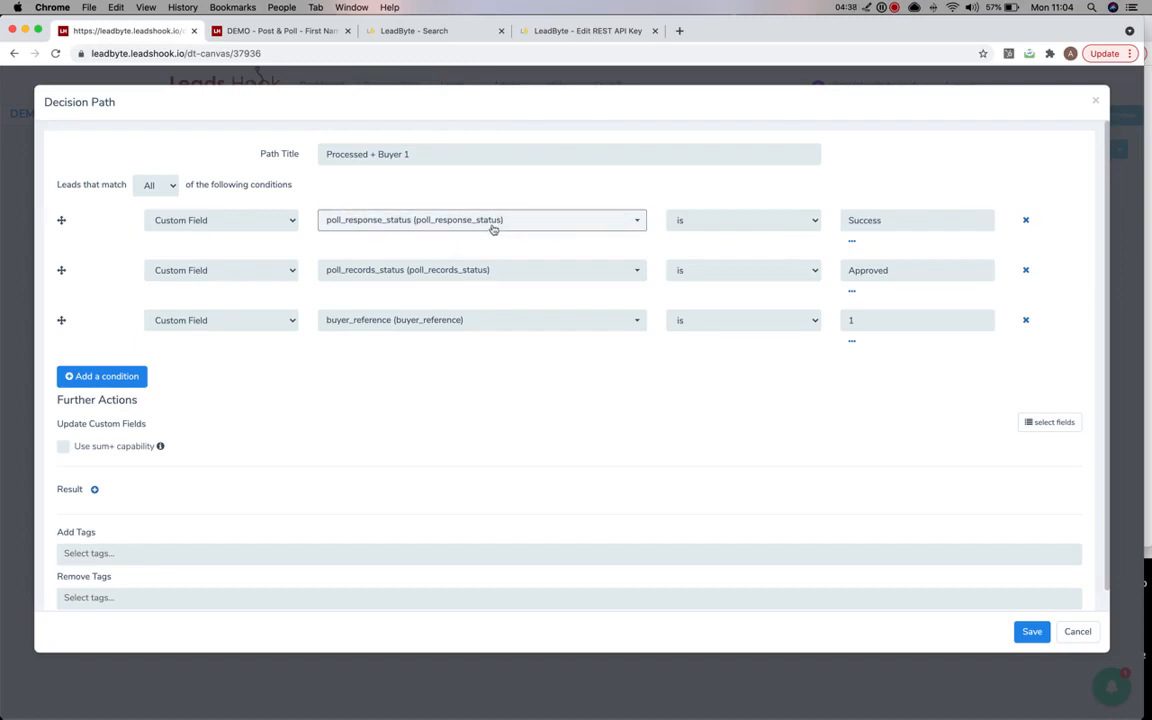
pyautogui.click(890, 222)
pyautogui.moveTo(890, 223); pyautogui.dragTo(828, 222)
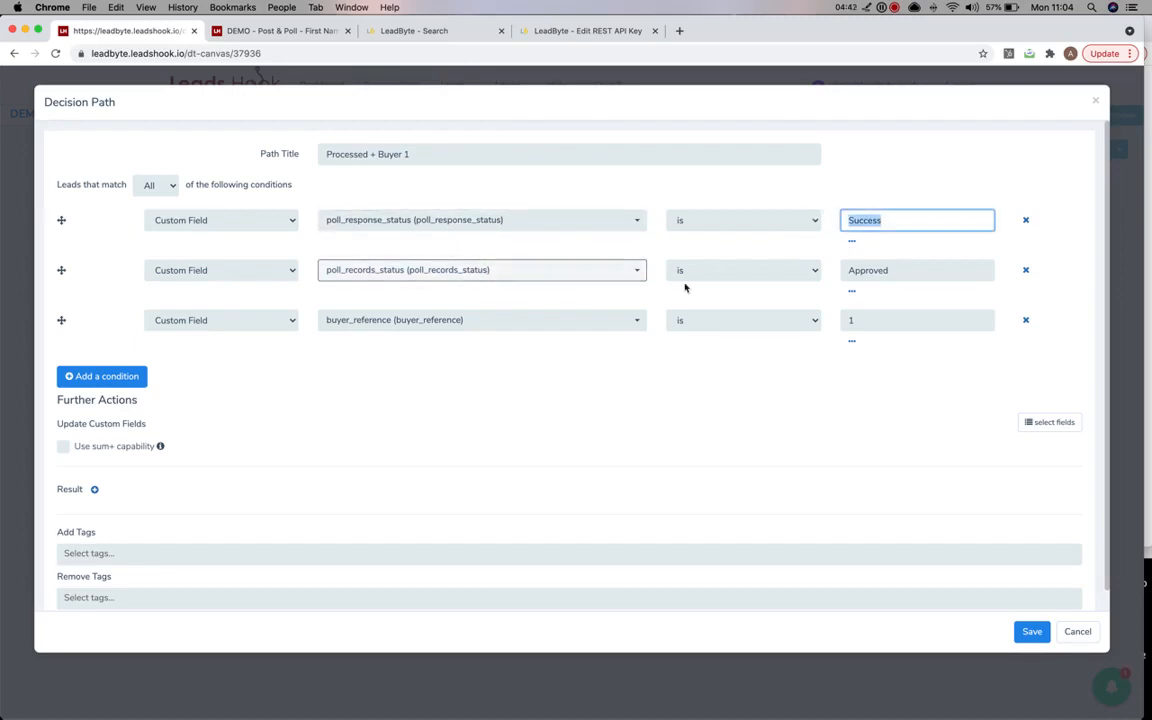
pyautogui.moveTo(903, 269); pyautogui.dragTo(828, 267)
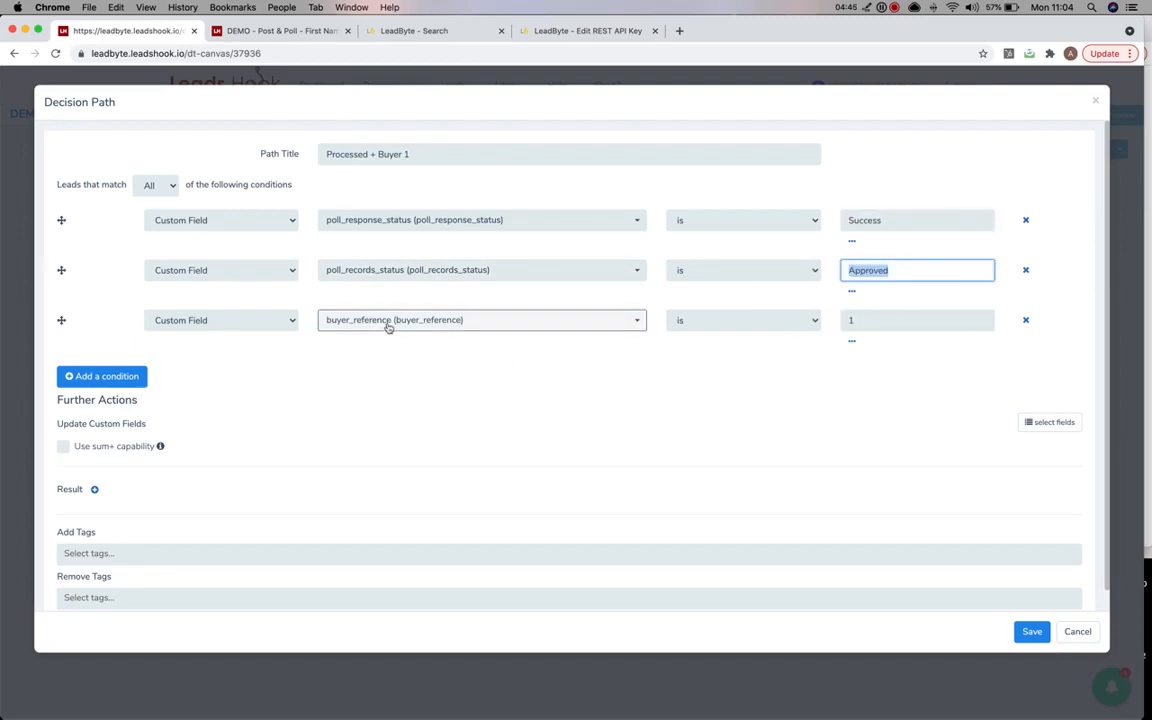
pyautogui.click(853, 318)
pyautogui.doubleClick(853, 318)
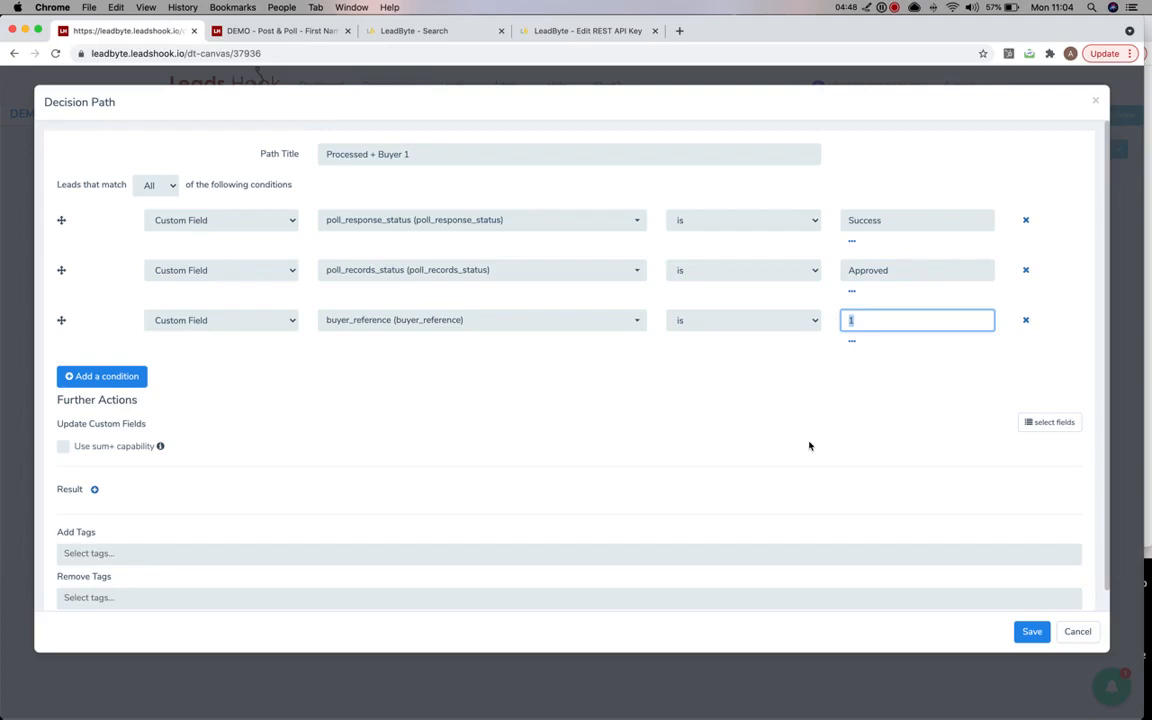
# Save the Processed + Buyer 1 path and its decision node, then preview the Buyer 1 result page and close the preview
pyautogui.click(1033, 632)
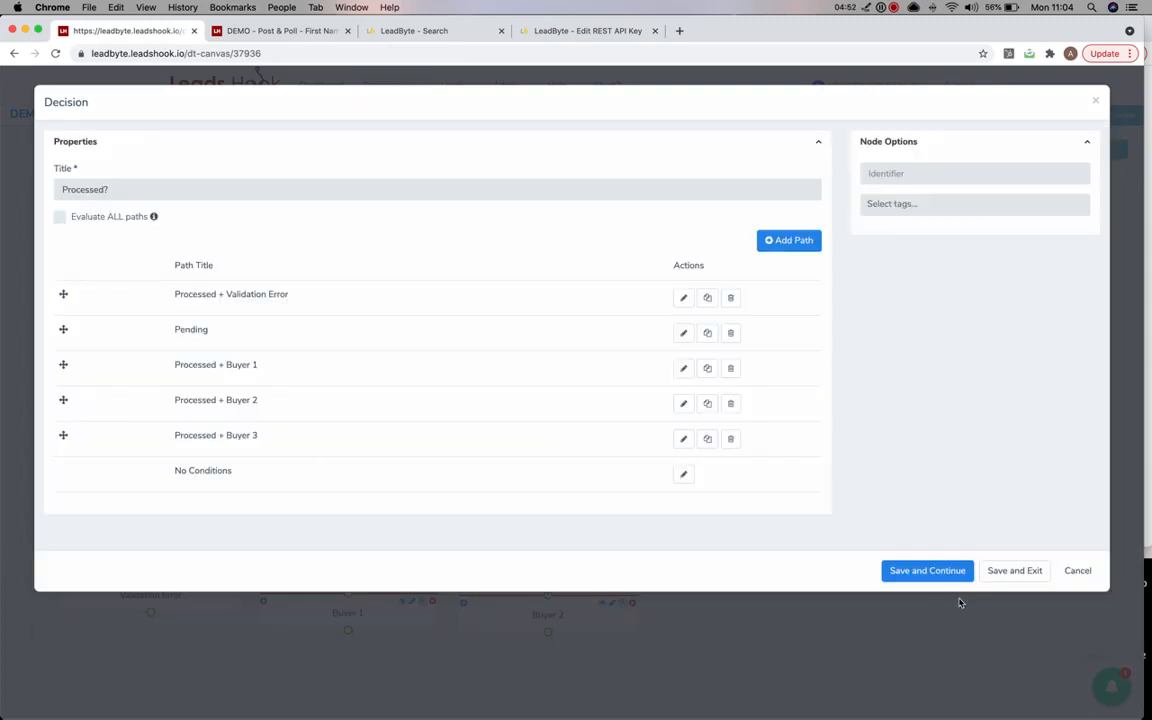
pyautogui.click(998, 574)
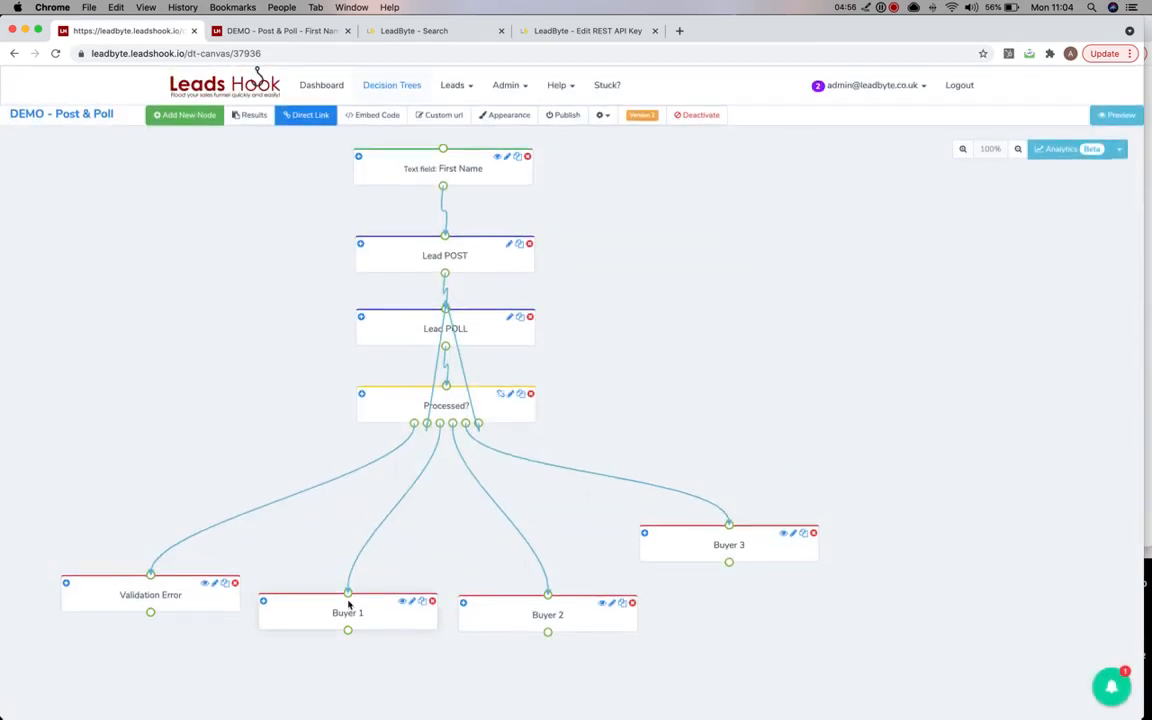
pyautogui.click(402, 601)
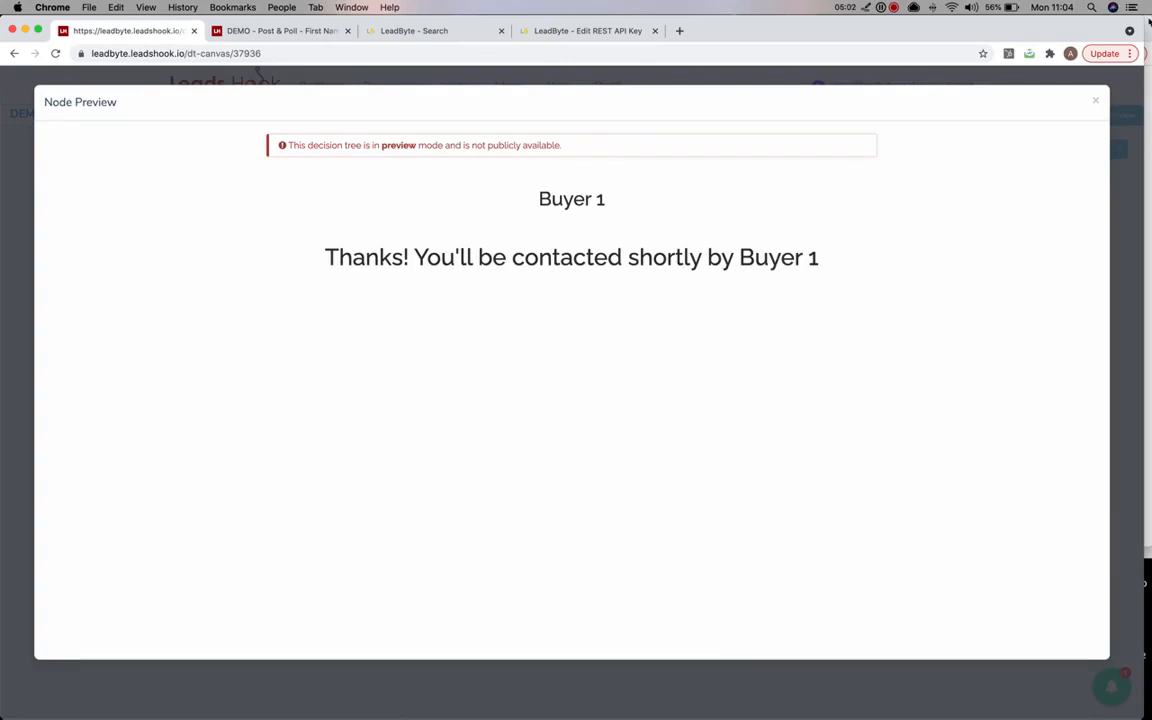
pyautogui.click(1095, 101)
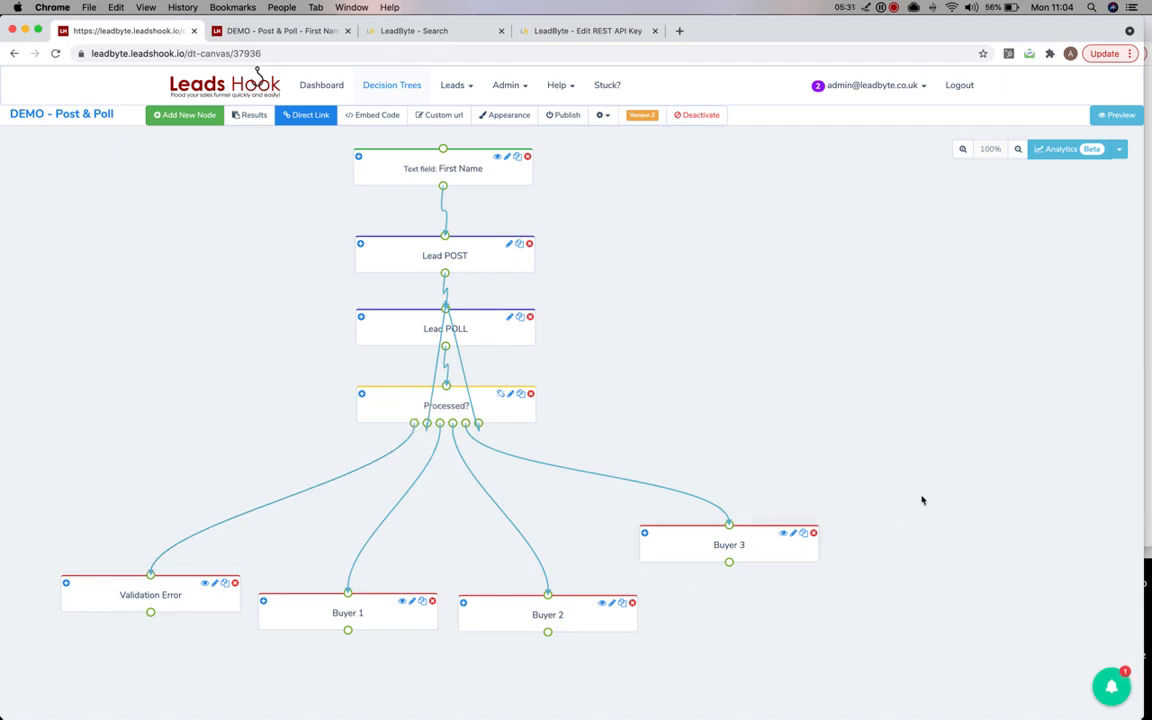
# Submit the live DEMO - Post & Poll survey with a sample first name
pyautogui.click(285, 31)
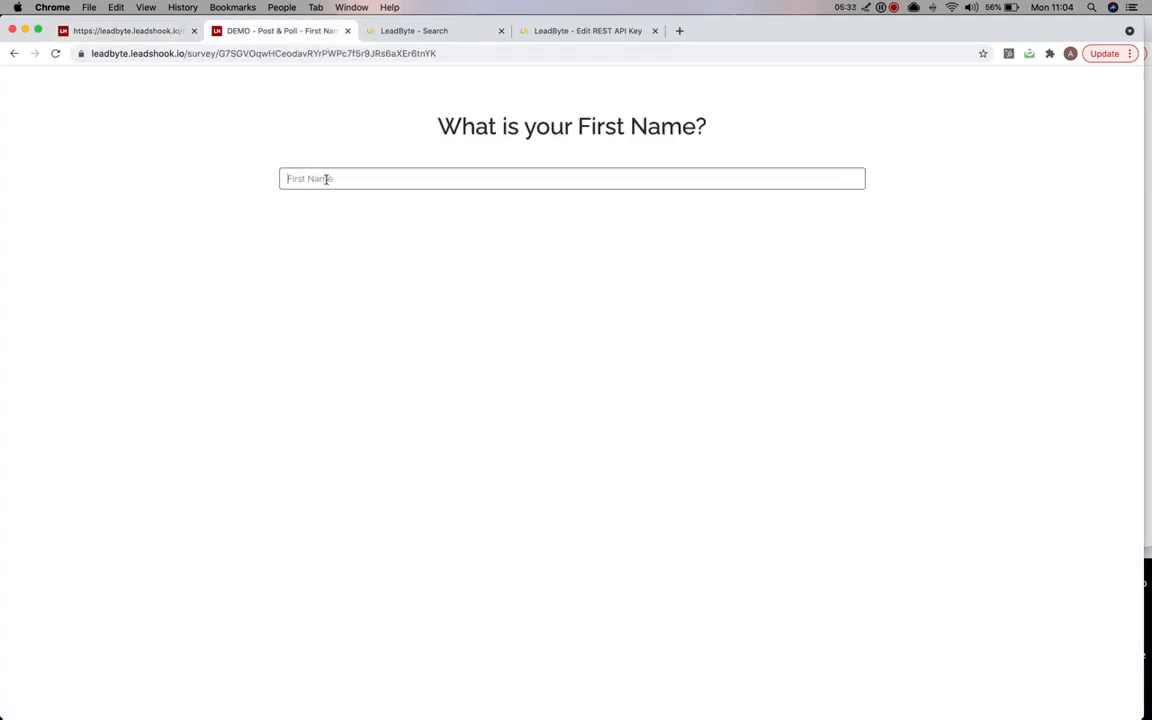
pyautogui.click(326, 179)
pyautogui.write('Anthony')
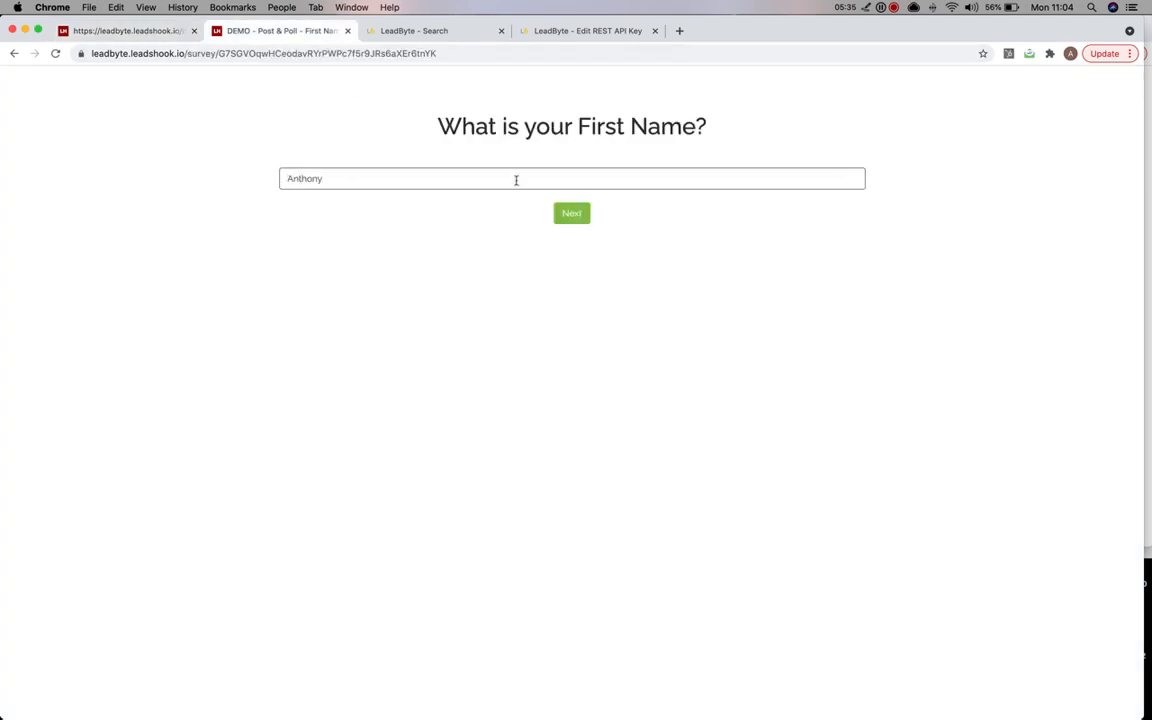
pyautogui.click(574, 213)
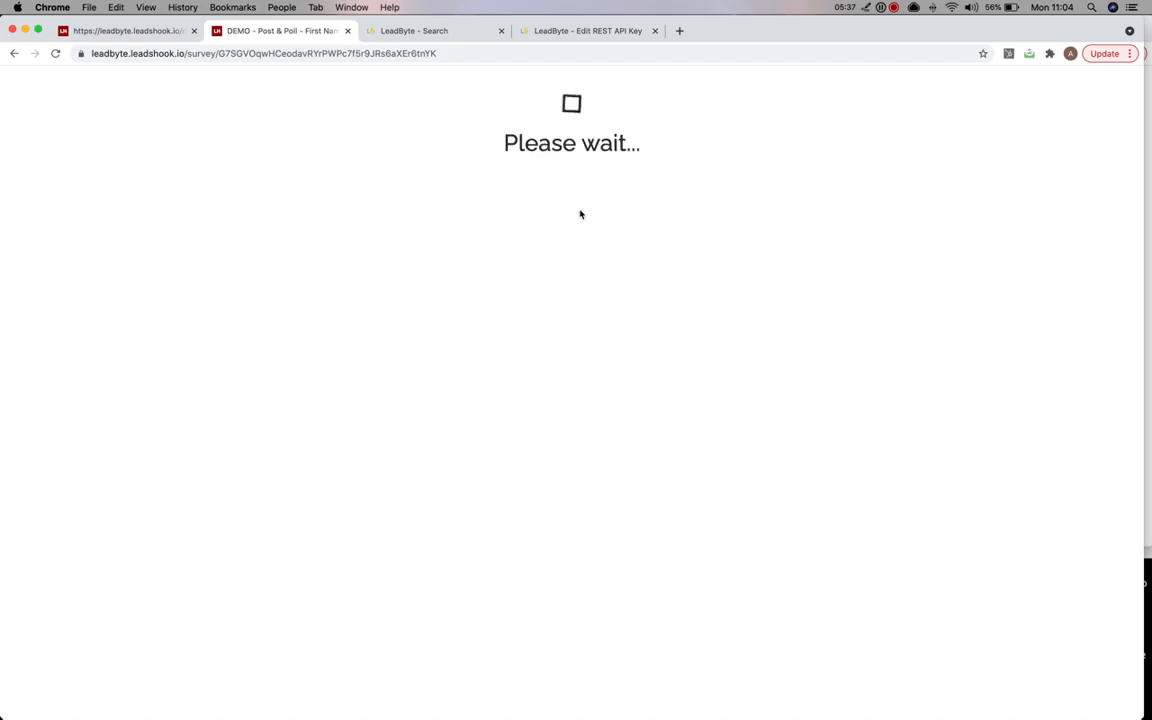
pyautogui.click(136, 31)
pyautogui.click(236, 31)
# Search today's leads in LeadByte and view the delivery details of the newest lead
pyautogui.click(445, 36)
pyautogui.moveTo(145, 447); pyautogui.dragTo(127, 447)
pyautogui.click(295, 407)
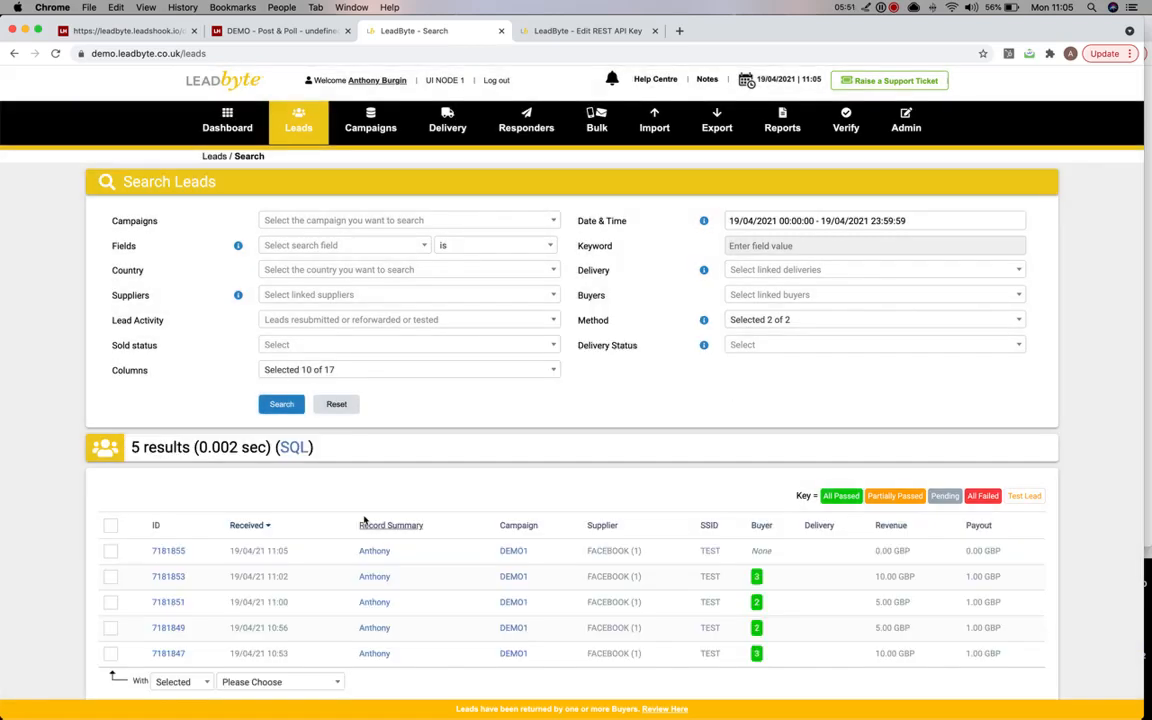
pyautogui.moveTo(411, 555); pyautogui.dragTo(362, 552)
pyautogui.click(282, 404)
pyautogui.moveTo(808, 552)
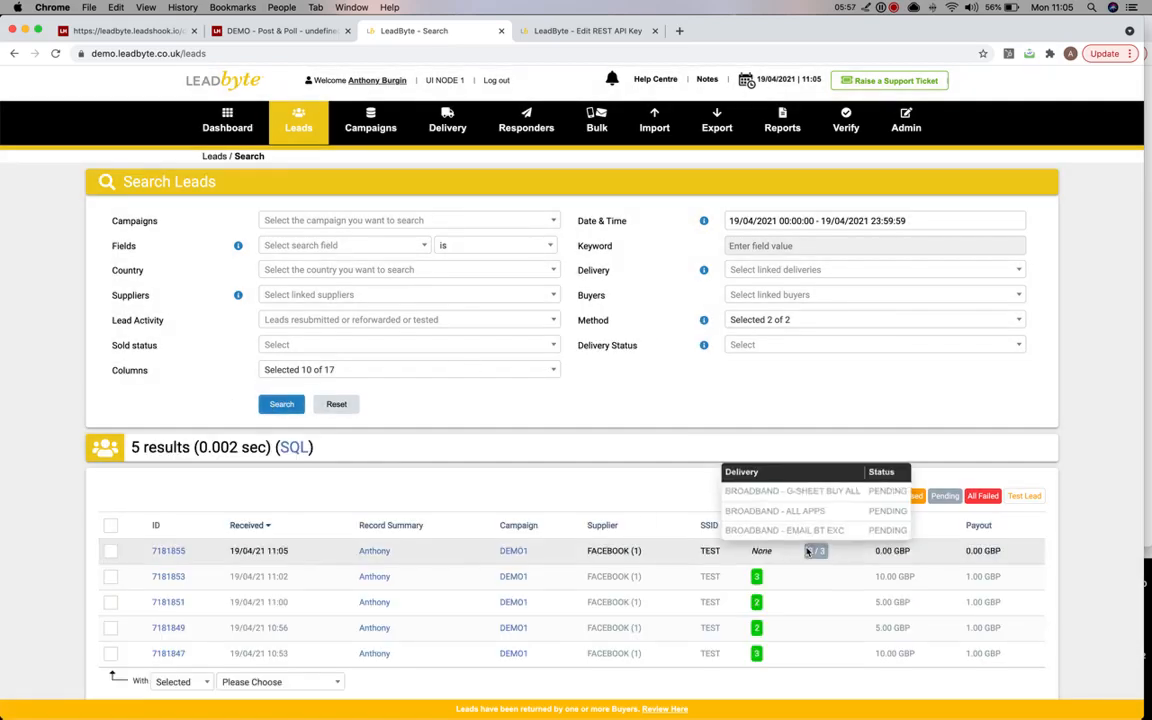
# Refresh the LeadByte lead search, view the newest lead's buyer details and compare them with the survey's result page
pyautogui.click(281, 404)
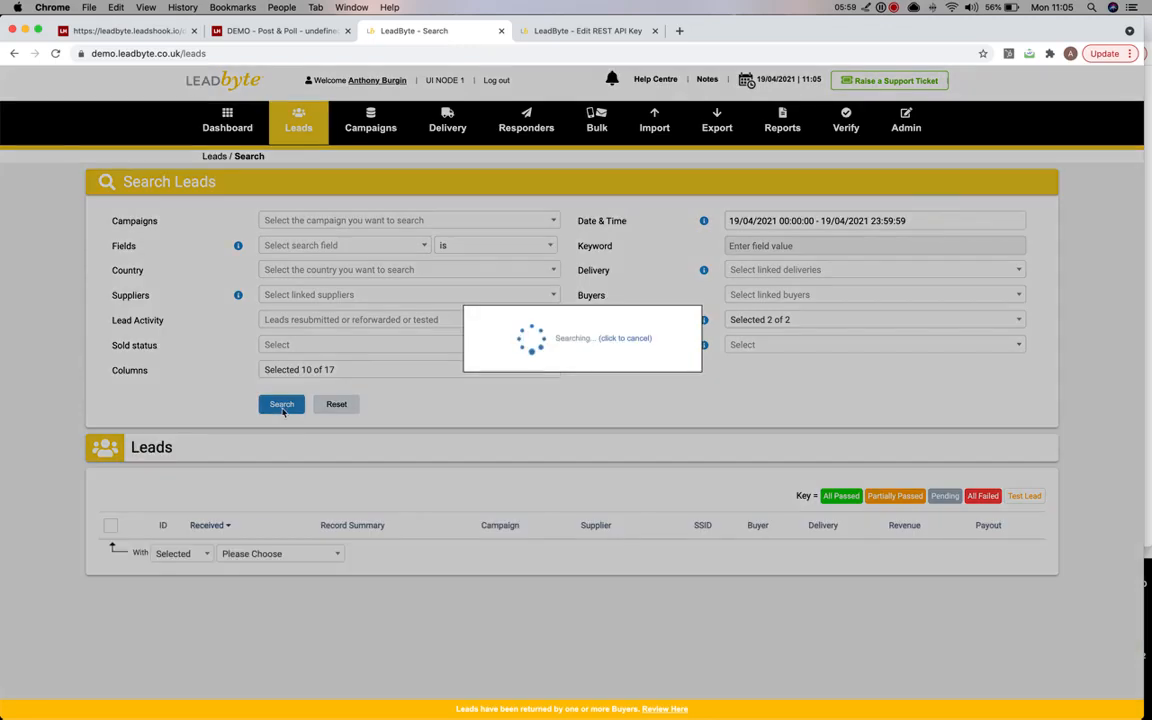
pyautogui.click(282, 406)
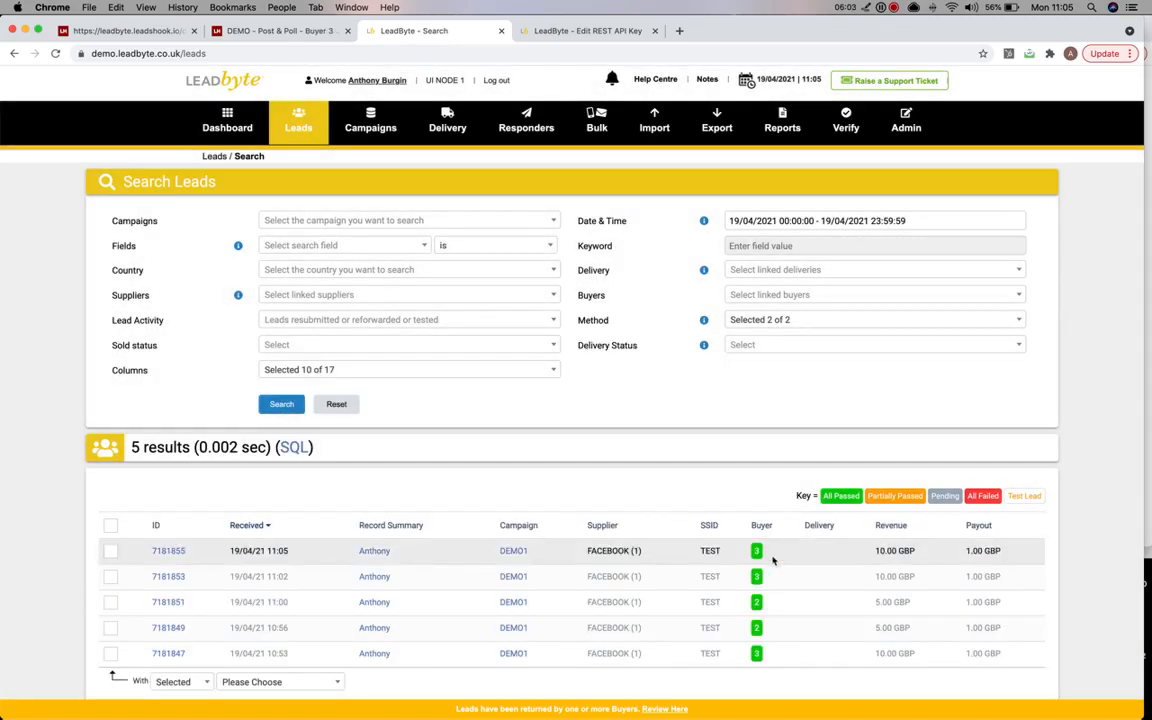
pyautogui.moveTo(758, 552)
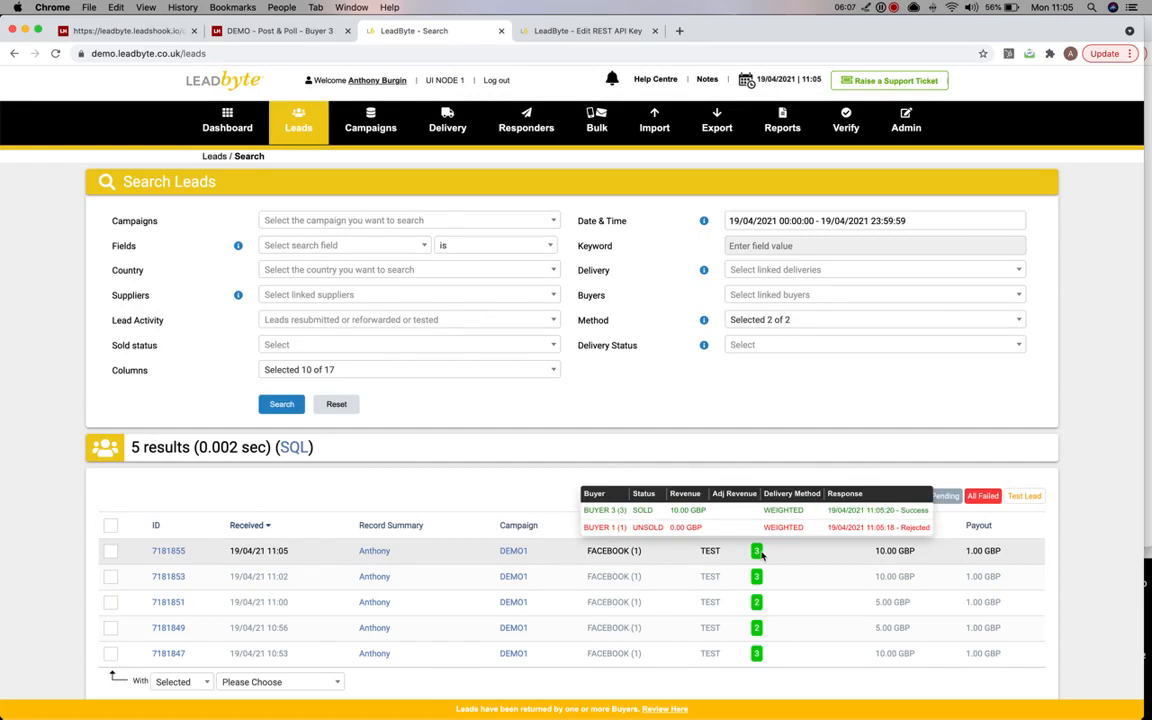
pyautogui.click(297, 35)
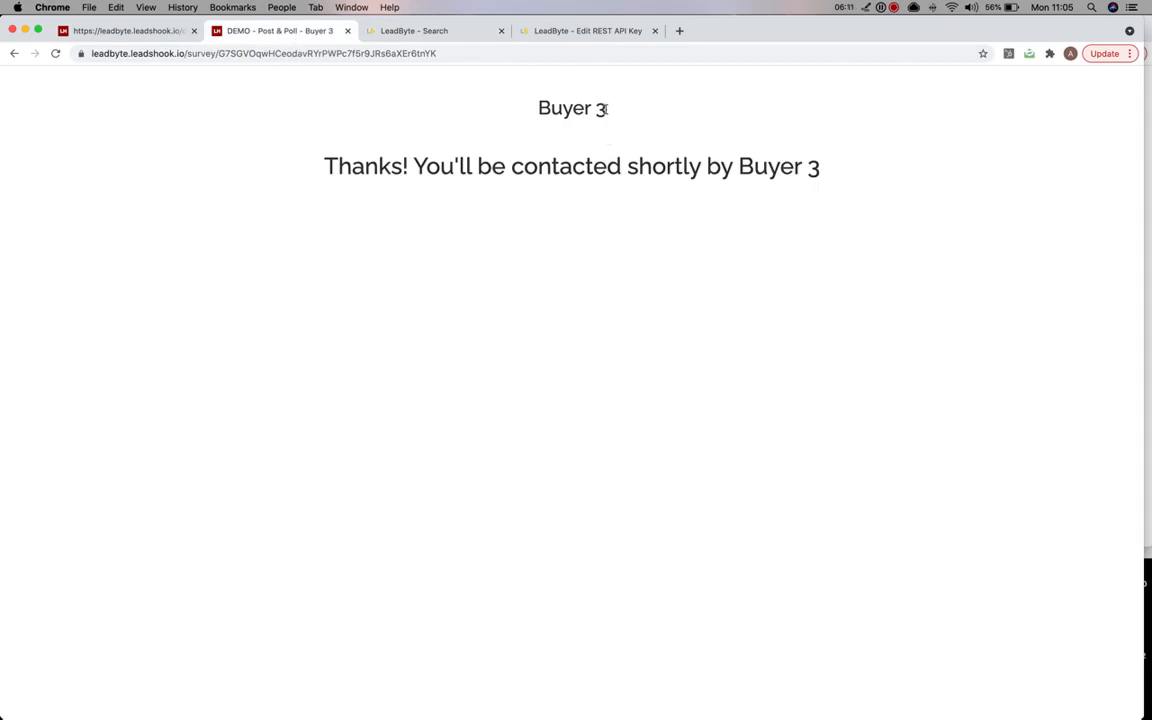
# Reload the survey from its URL and submit it with a different sample first name
pyautogui.click(453, 52)
pyautogui.press('Return')
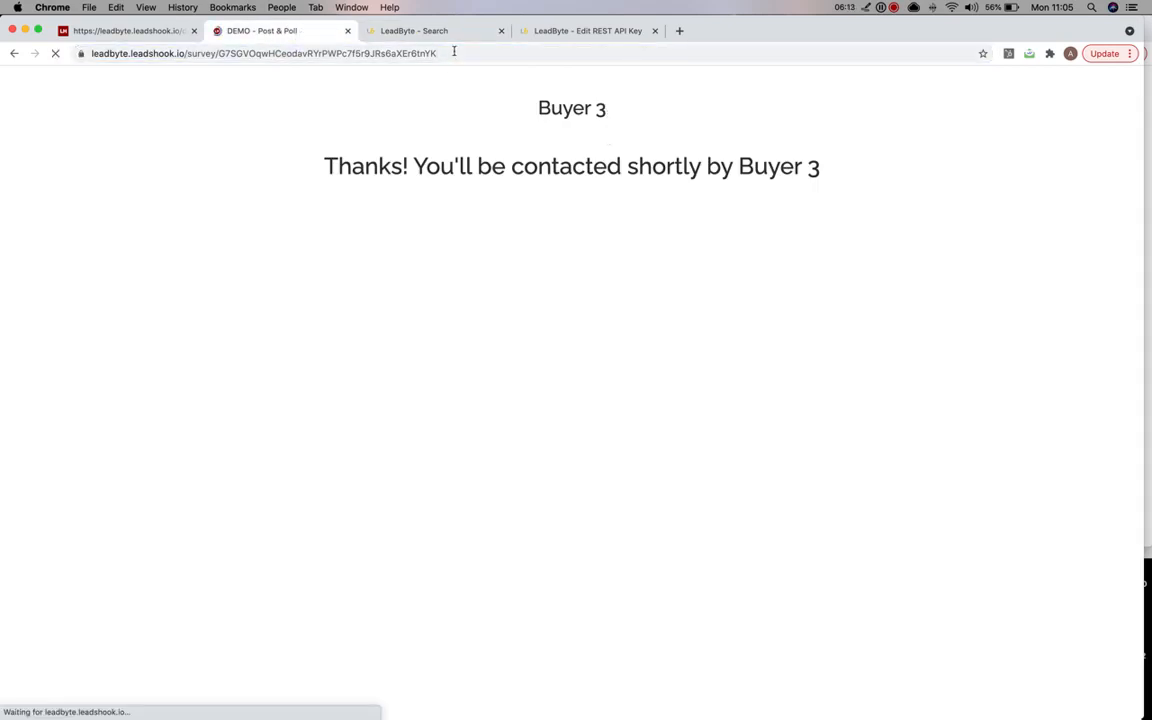
pyautogui.click(360, 181)
pyautogui.write('David')
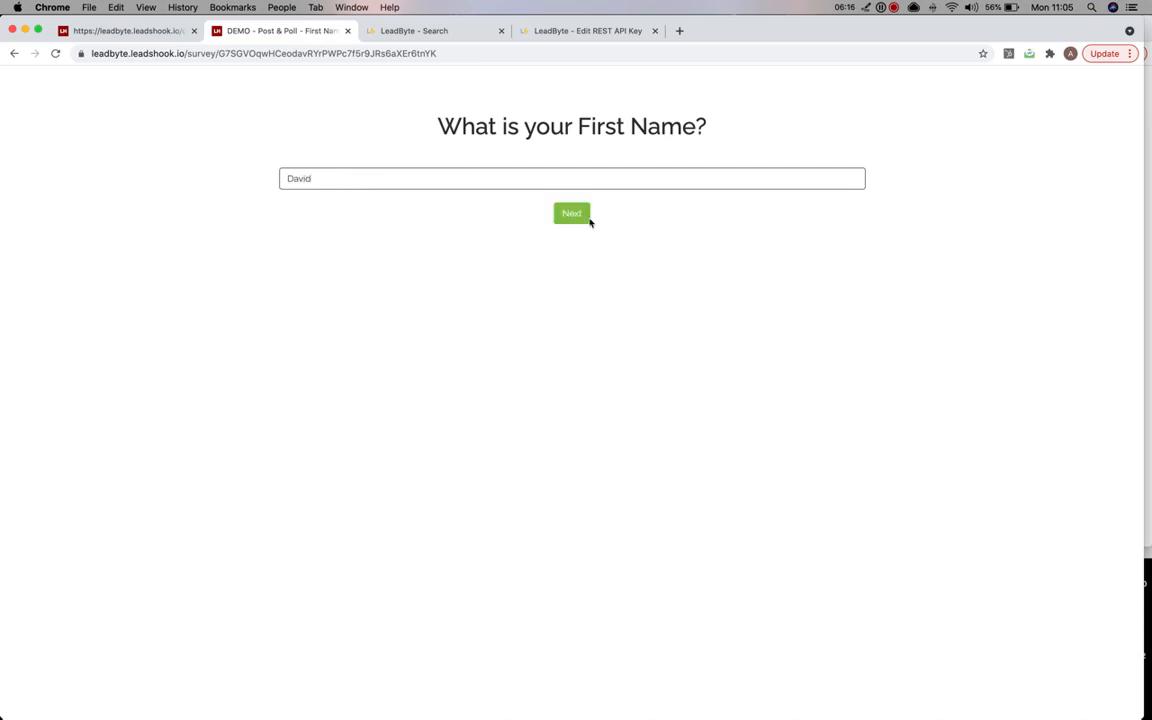
pyautogui.click(589, 219)
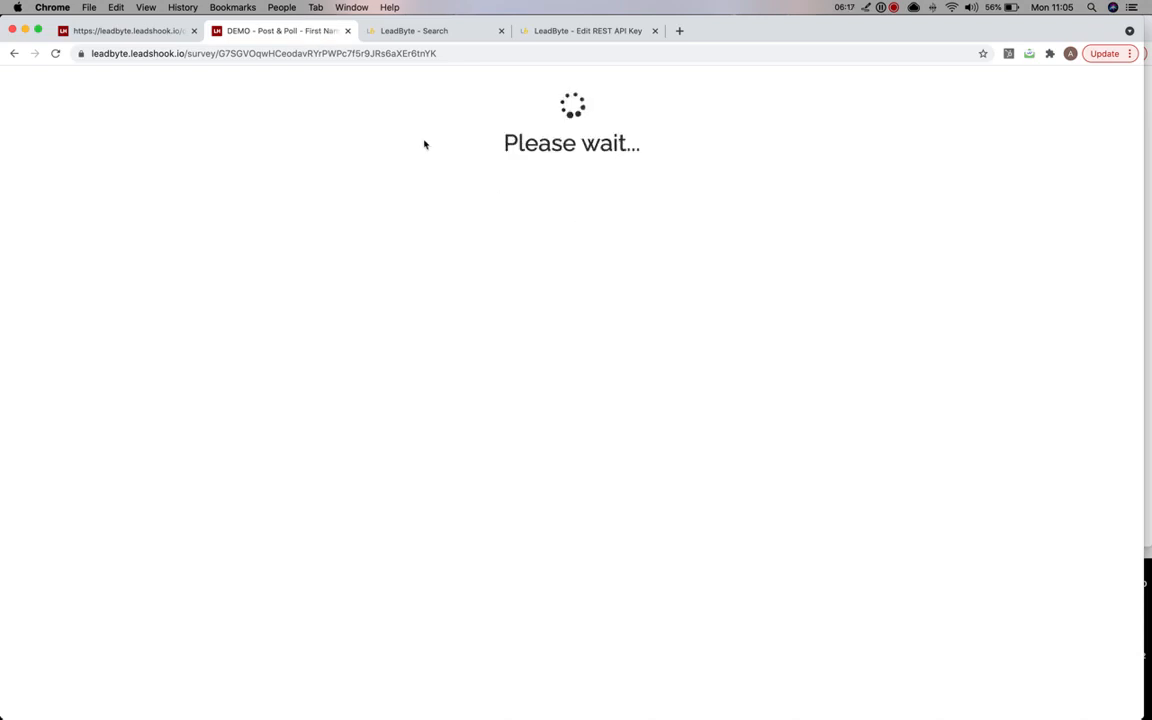
# Search LeadByte for the second survey lead, view its buyer details and check the buyer named on the survey's result page
pyautogui.click(450, 30)
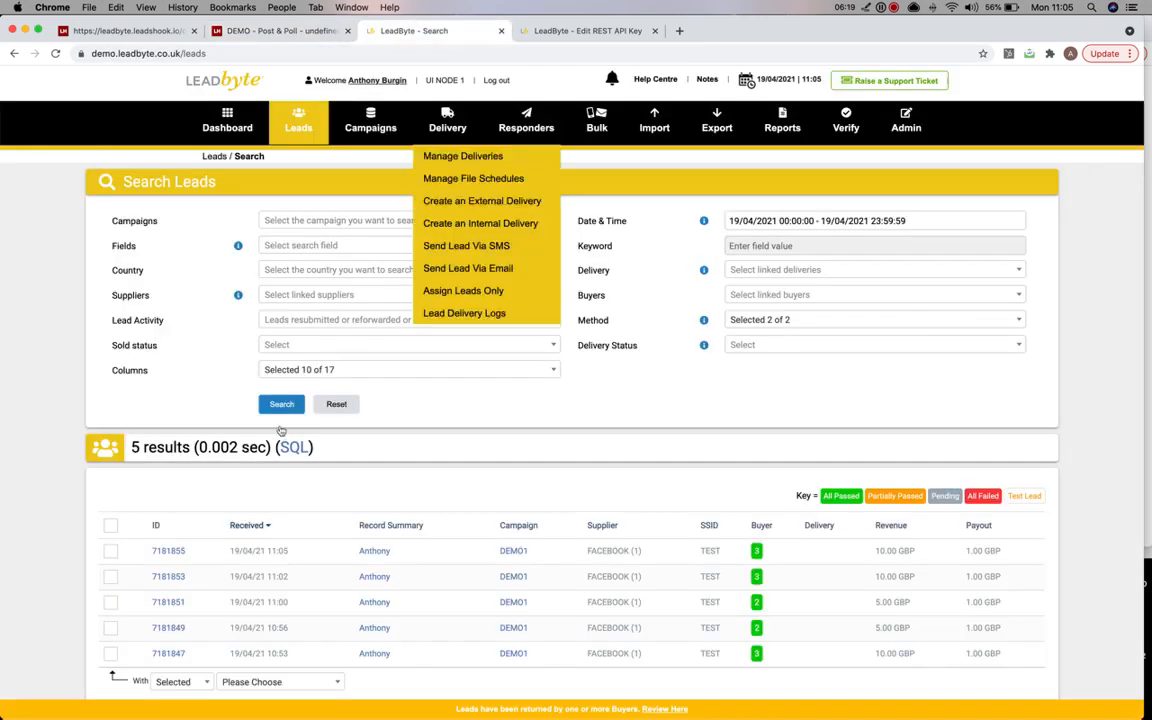
pyautogui.click(281, 404)
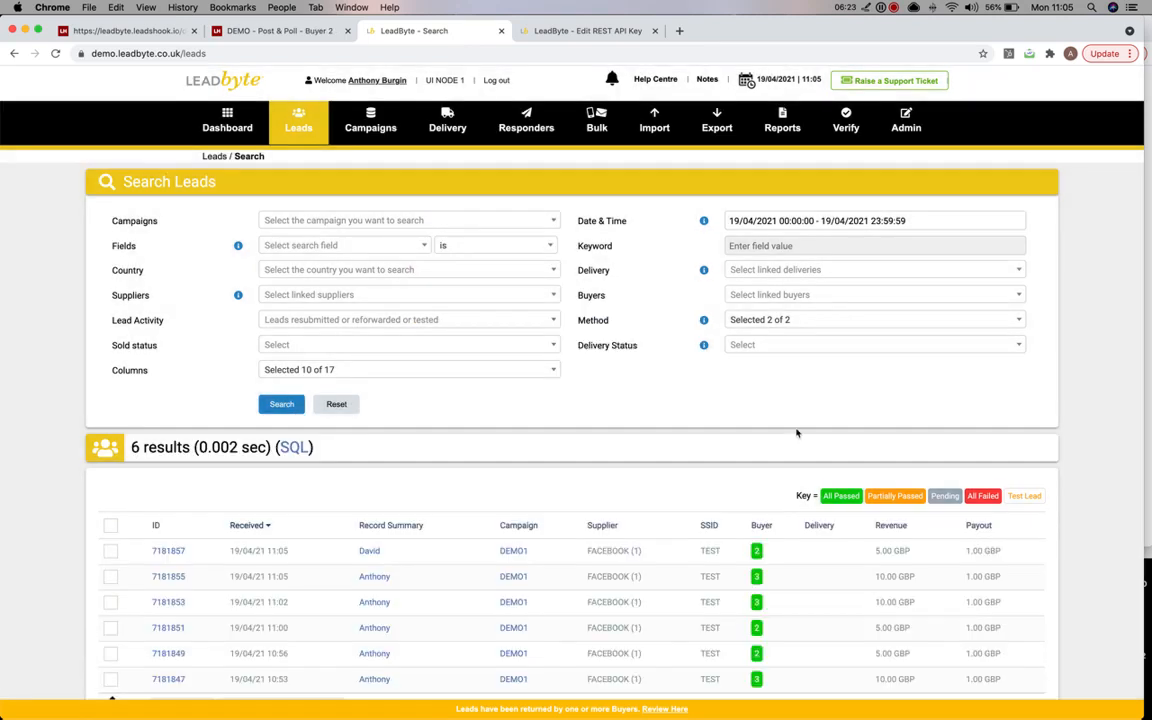
pyautogui.moveTo(757, 550)
pyautogui.click(296, 31)
pyautogui.moveTo(830, 167); pyautogui.dragTo(800, 167)
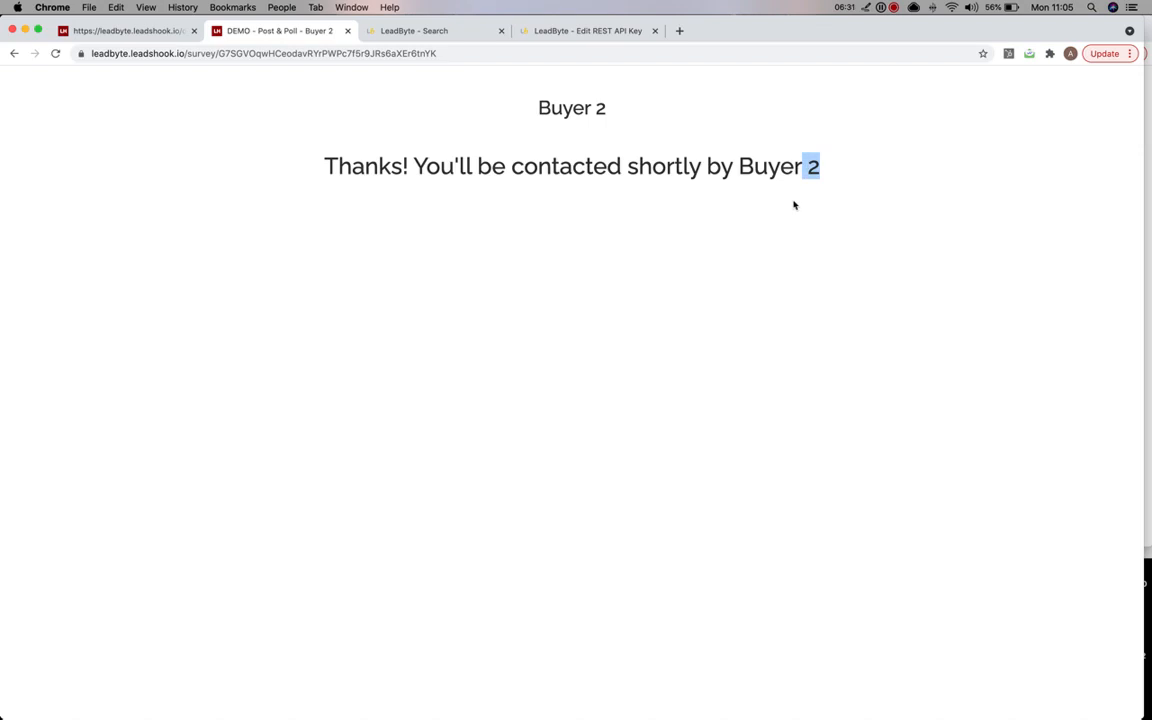